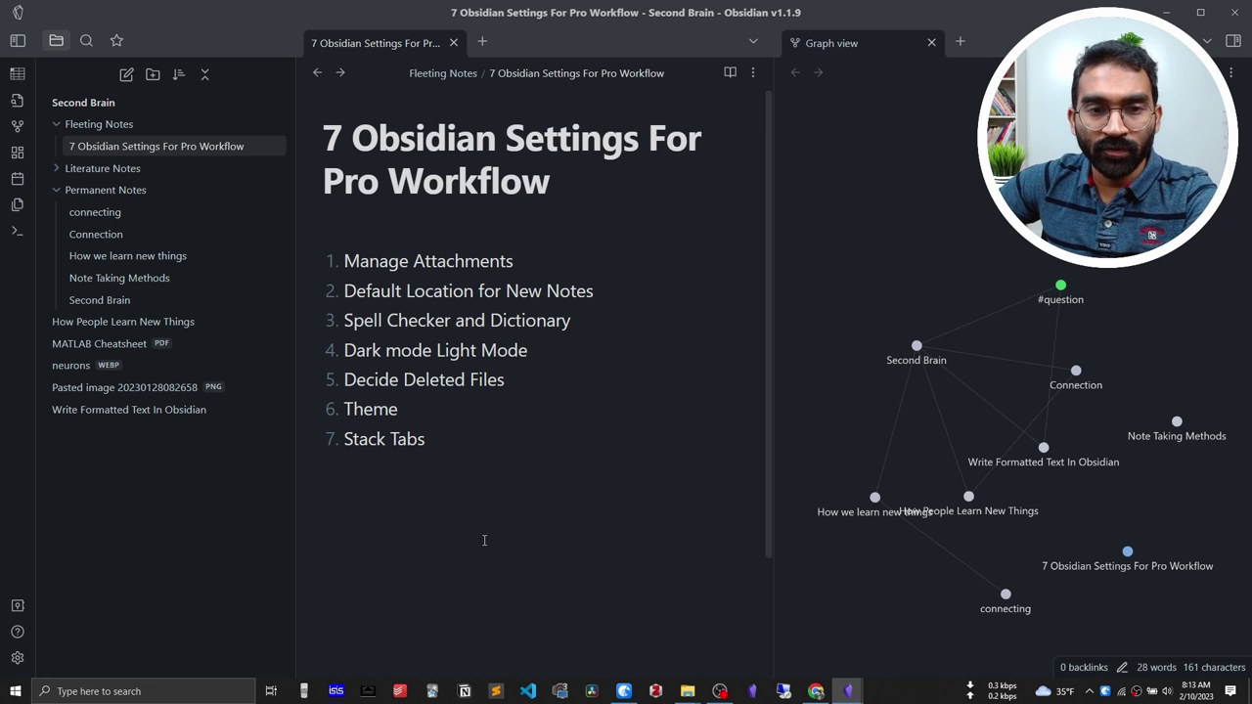
Step: Paste Second Brain Cover.jpg into the 7 Obsidian Settings For Pro Workflow note
{"action": "key", "text": "ctrl+v"}
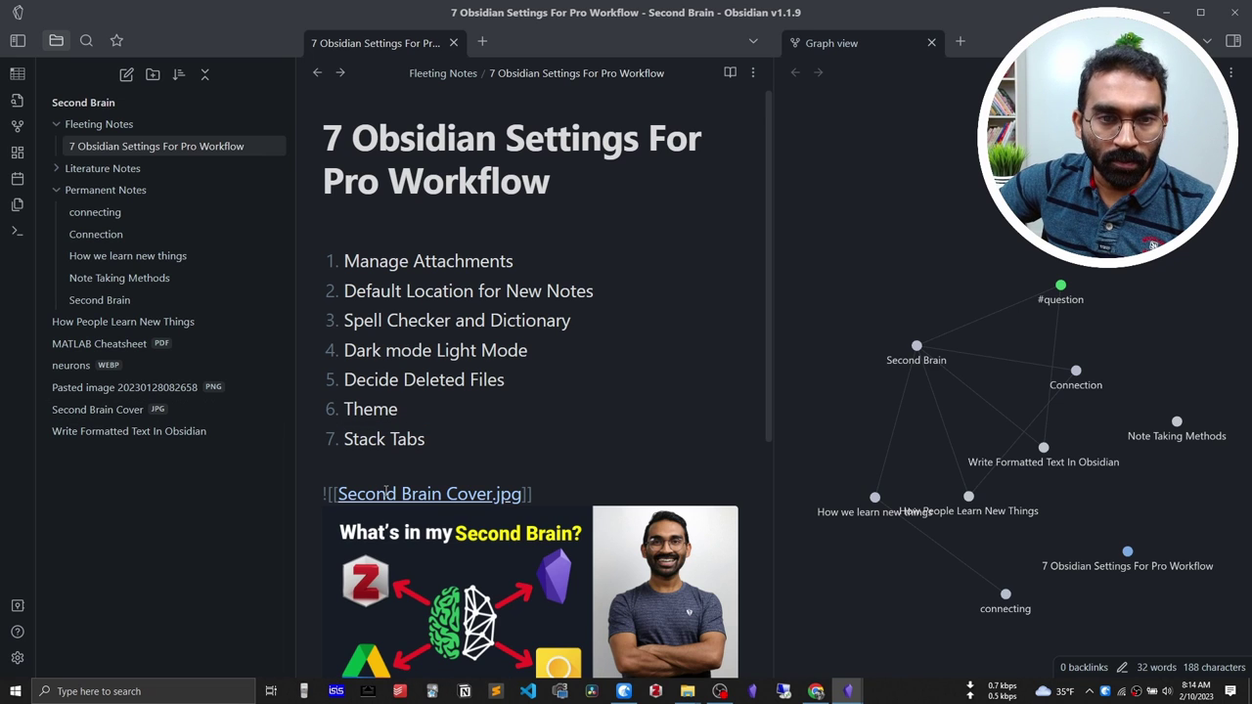
{"action": "scroll", "coordinate": [421, 502], "scroll_direction": "down", "scroll_amount": 1}
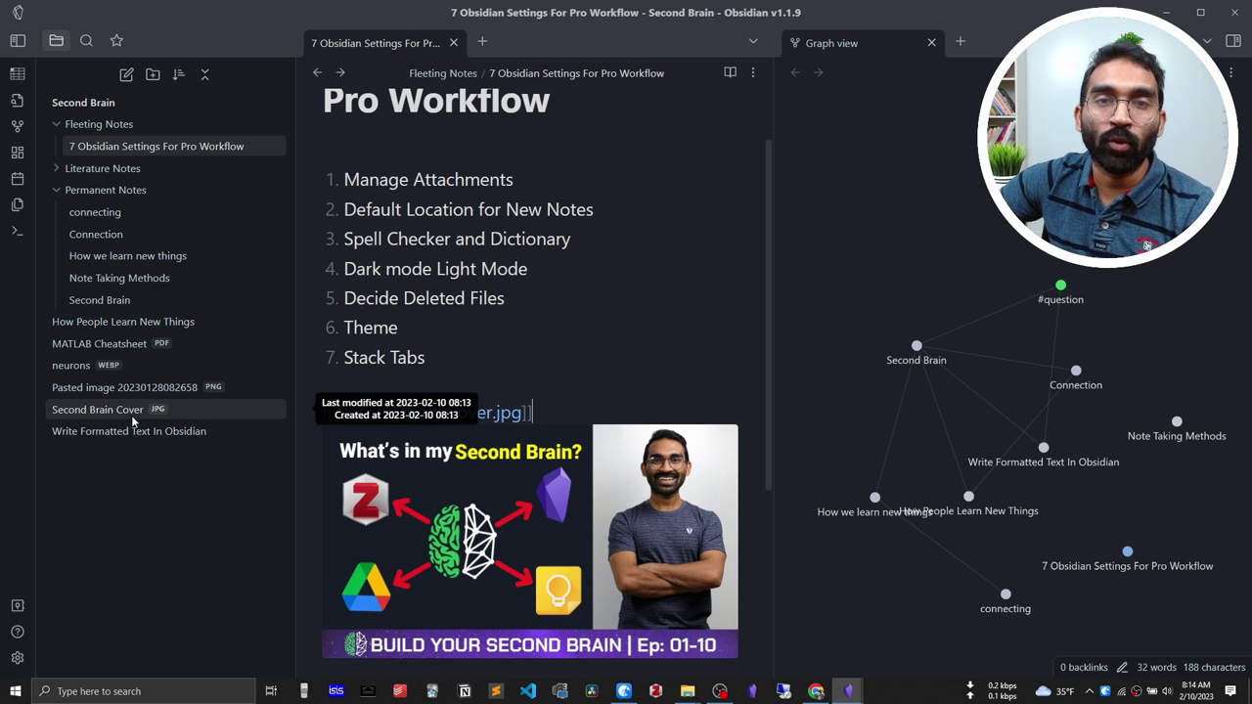
{"action": "scroll", "coordinate": [479, 207], "scroll_direction": "up", "scroll_amount": 1}
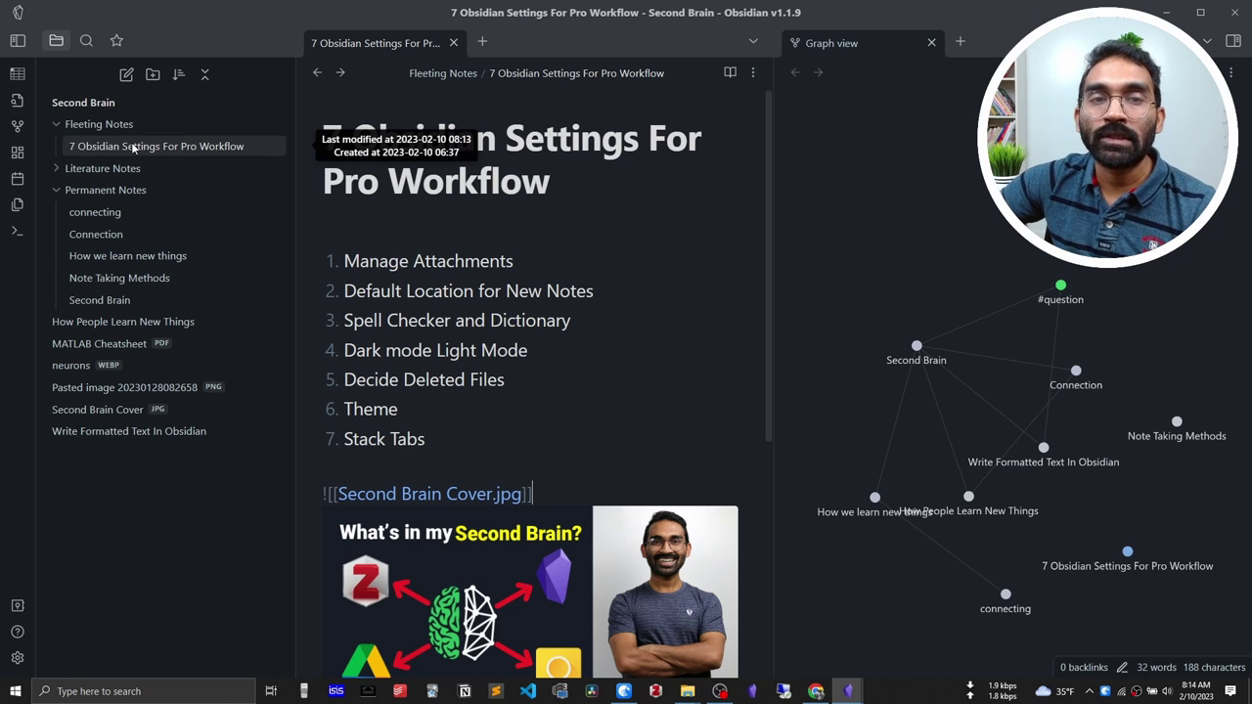
Step: Set Default location for new attachments to 'Same folder as current file', then click below the Stack Tabs item
{"action": "left_click", "coordinate": [17, 658]}
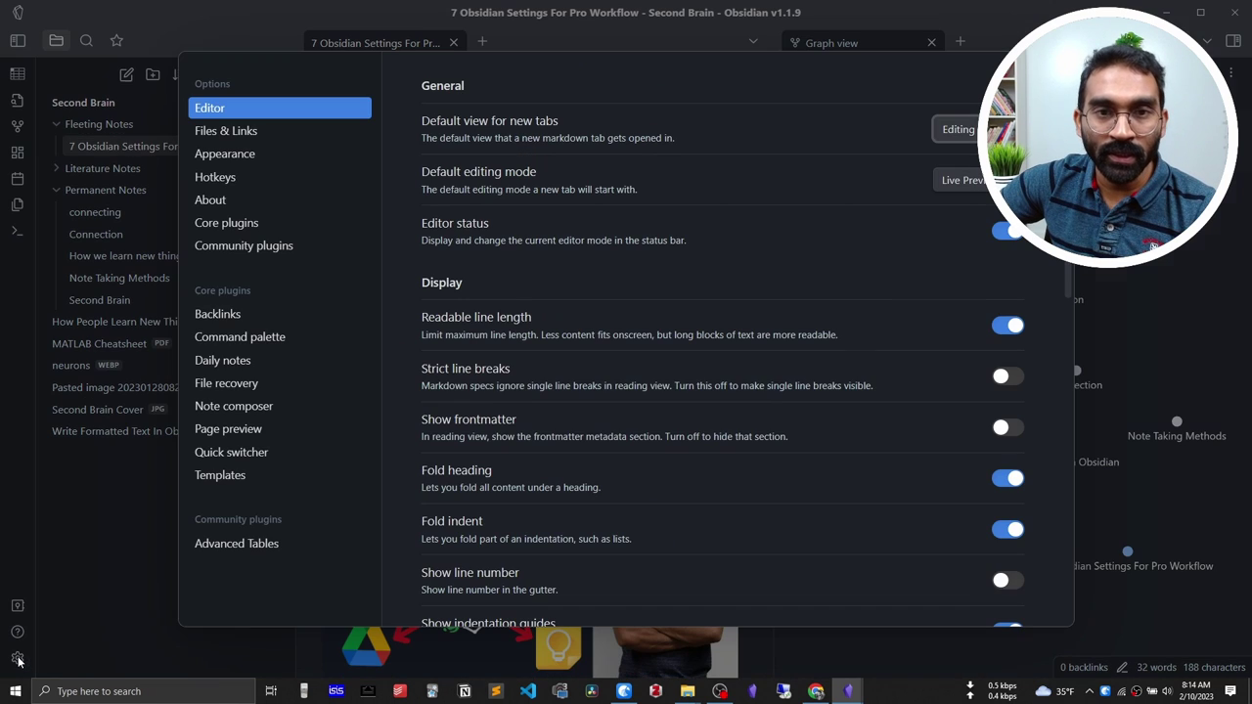
{"action": "left_click", "coordinate": [246, 135]}
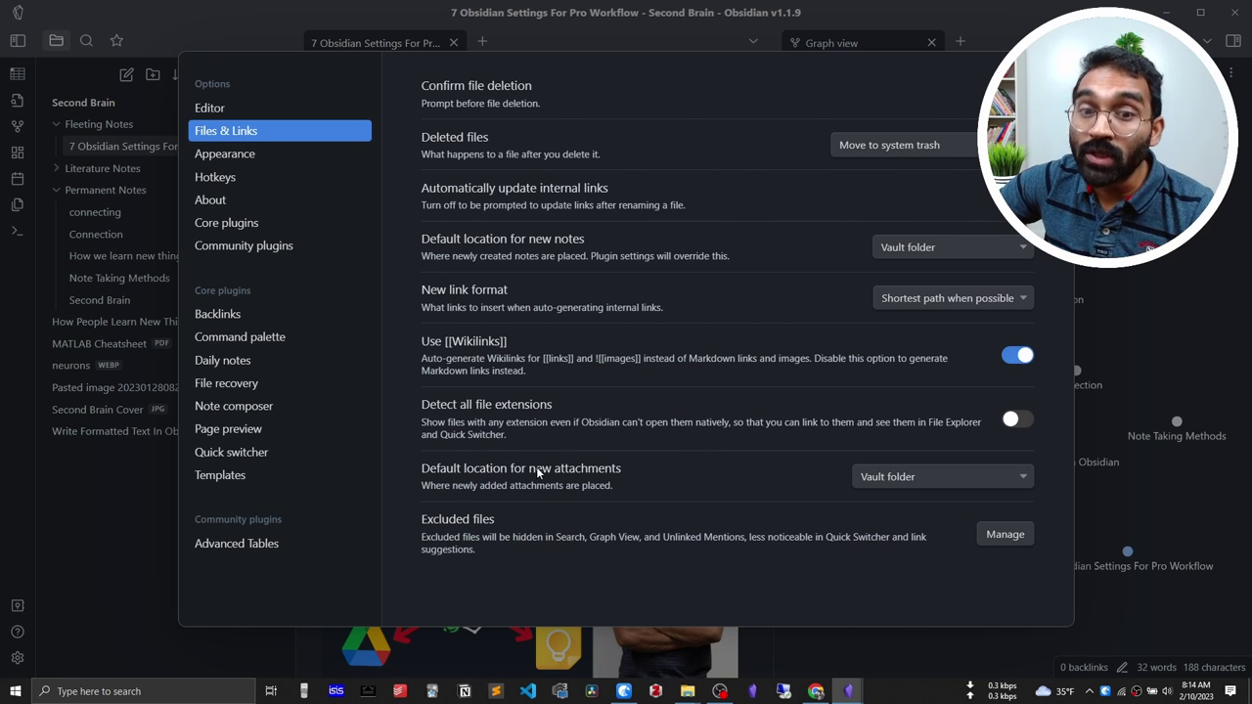
{"action": "left_click", "coordinate": [915, 478]}
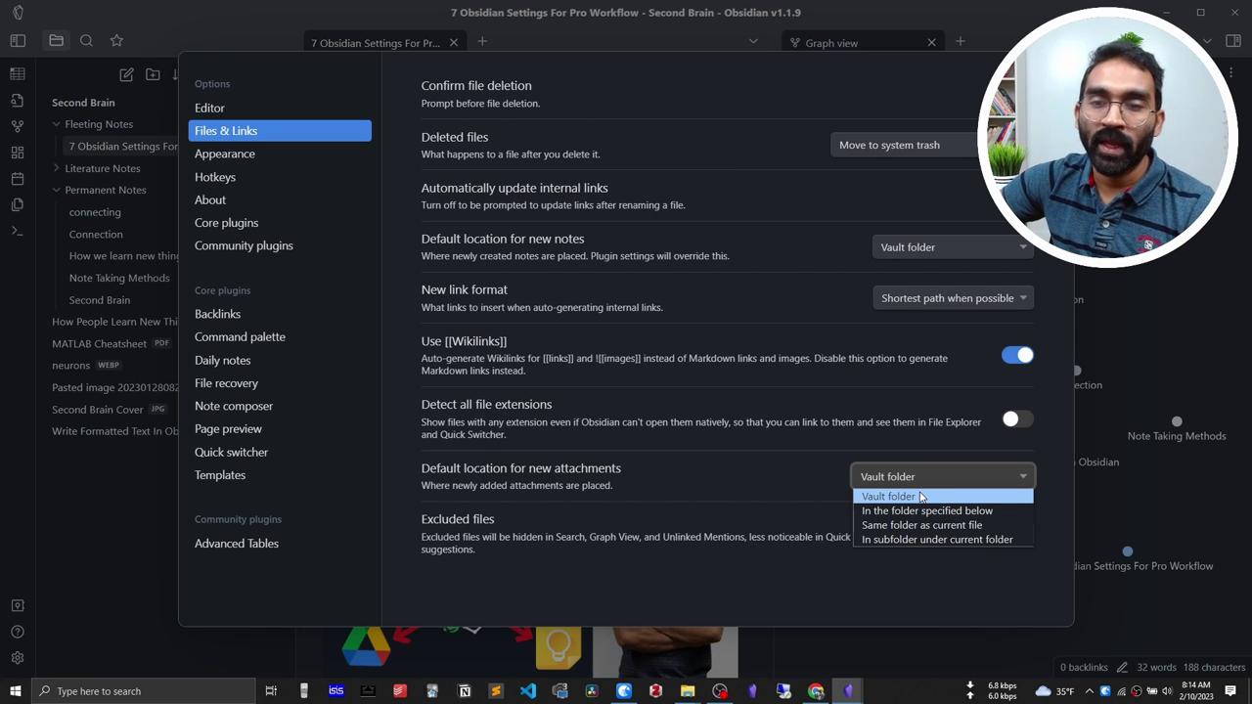
{"action": "left_click", "coordinate": [981, 530]}
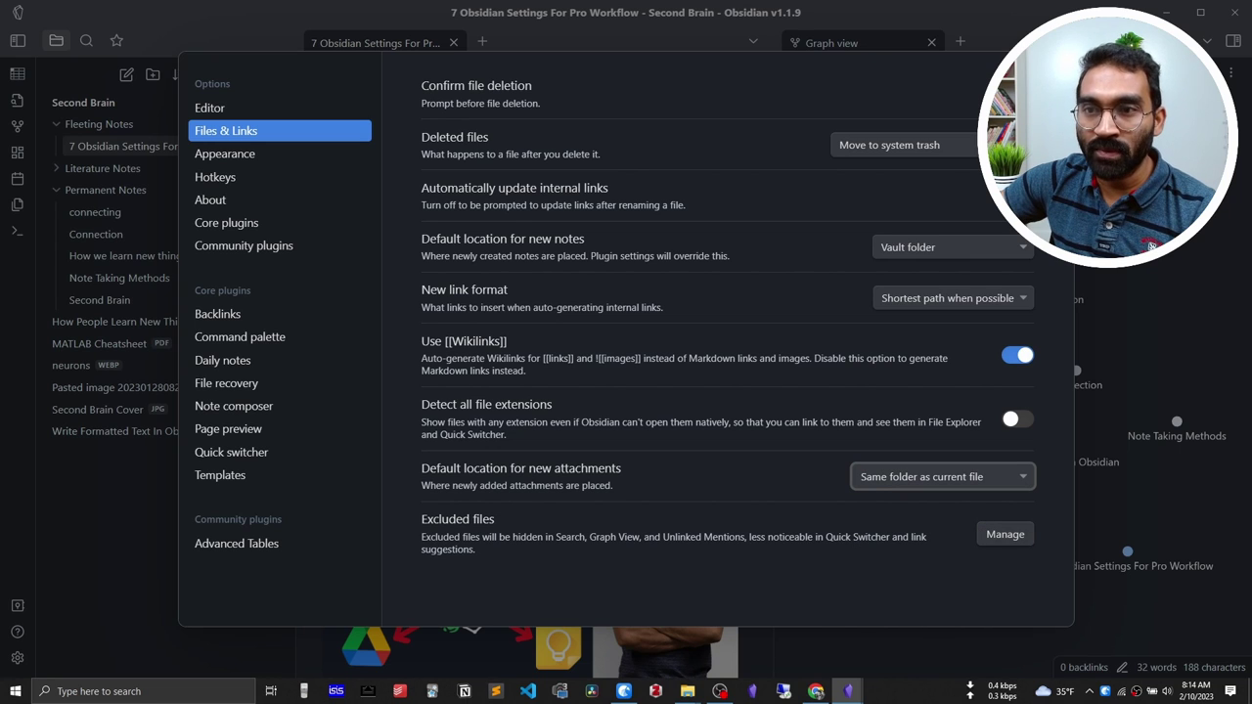
{"action": "key", "text": "Escape"}
{"action": "left_click", "coordinate": [460, 454]}
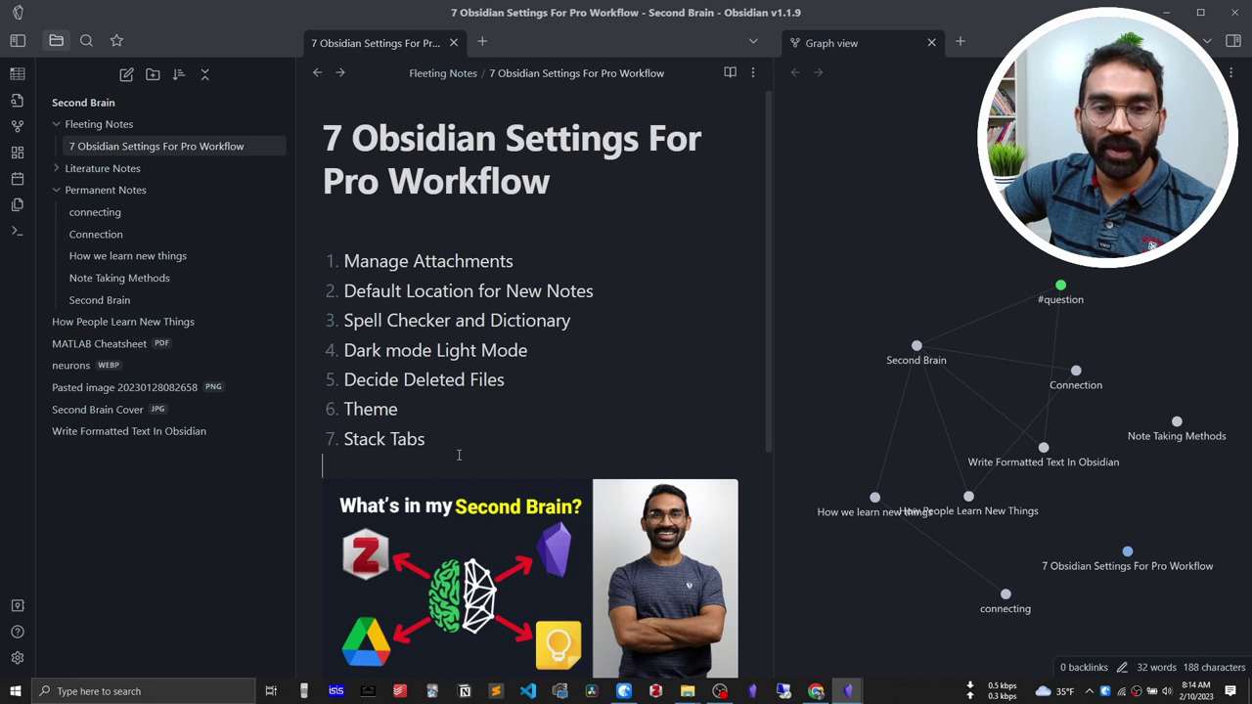
Step: Paste the cover image again below the list, then reopen the settings
{"action": "key", "text": "Return"}
{"action": "key", "text": "Return"}
{"action": "key", "text": "Return"}
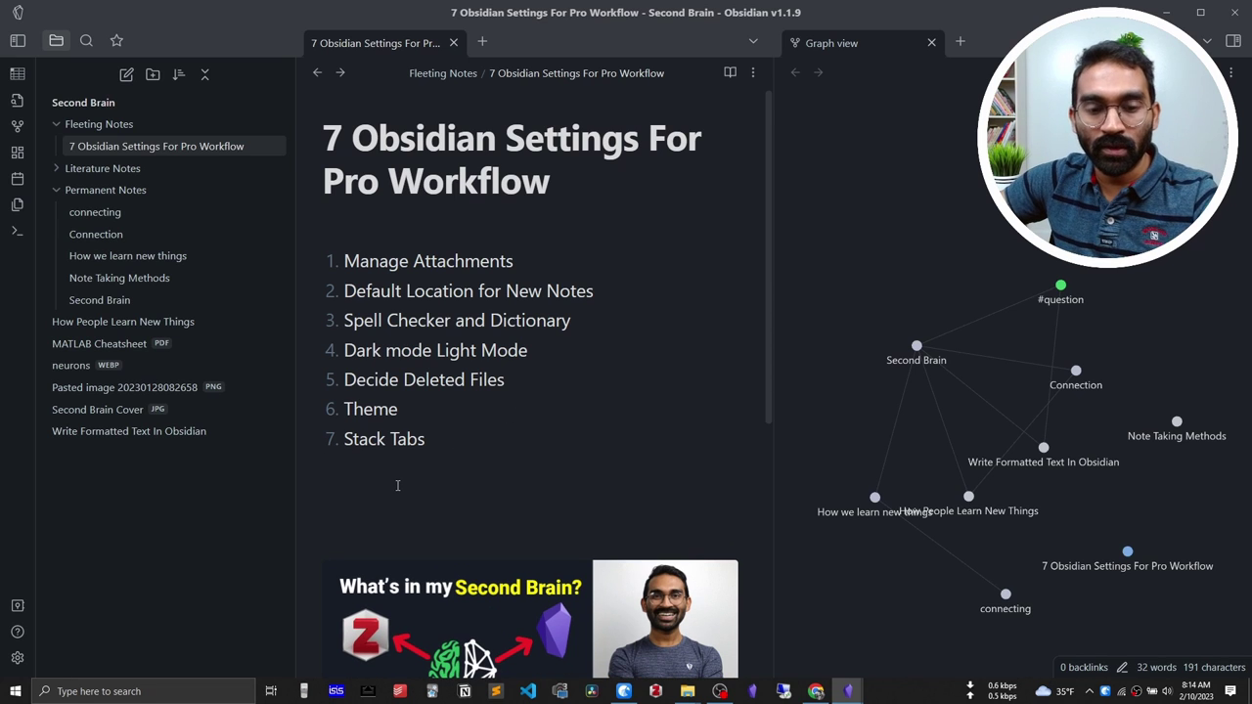
{"action": "type", "text": "![[Fleeting Notes/Second Brain Cover.jpg]]"}
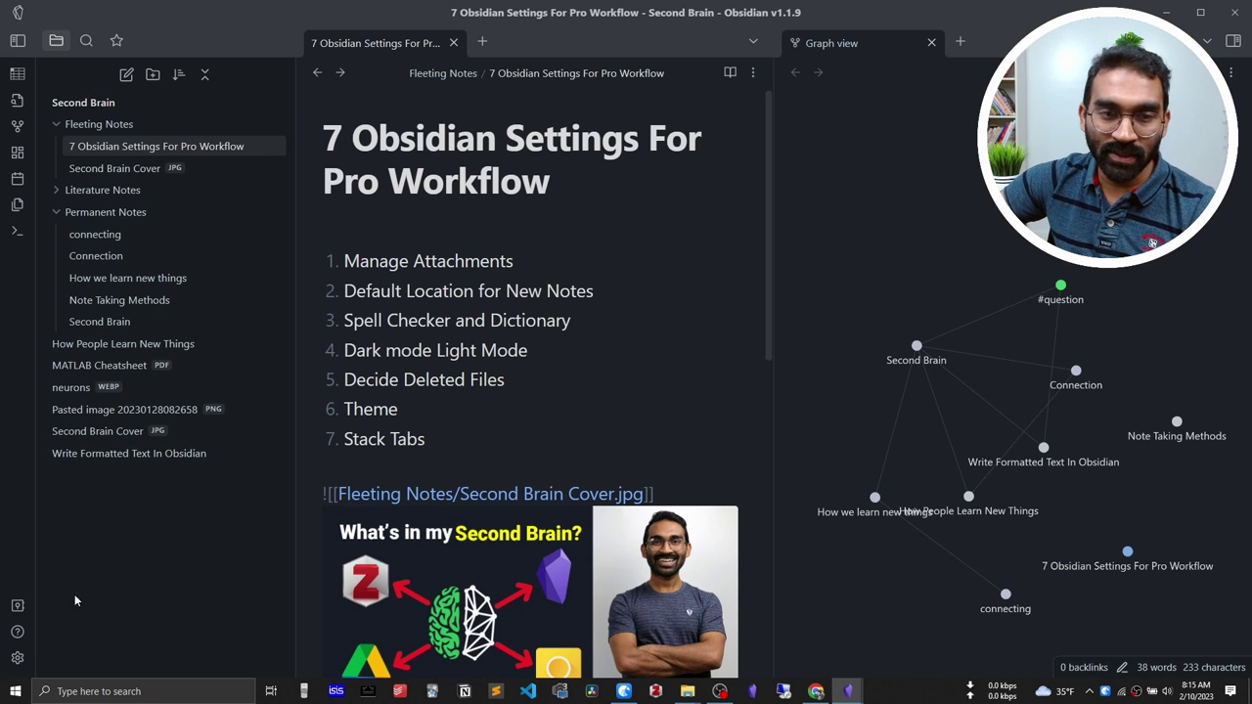
{"action": "left_click", "coordinate": [16, 657]}
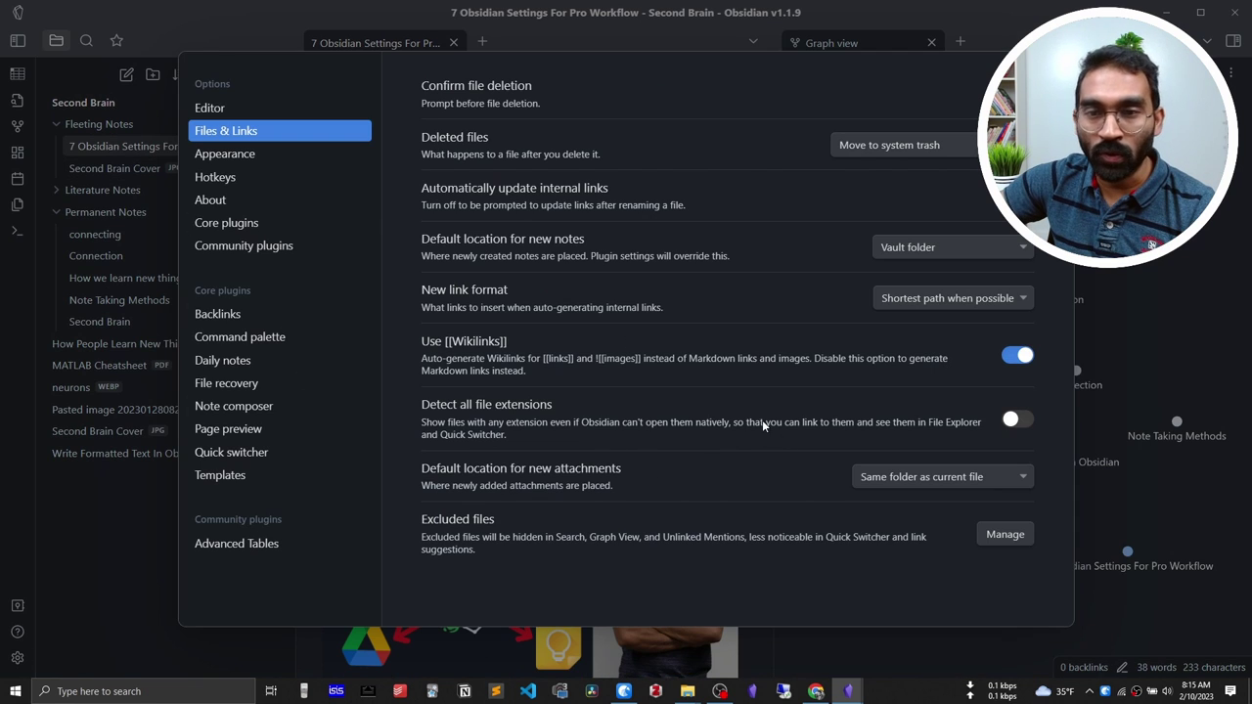
Step: Save new attachments in a subfolder named 'attachments' under the current folder
{"action": "left_click", "coordinate": [931, 478]}
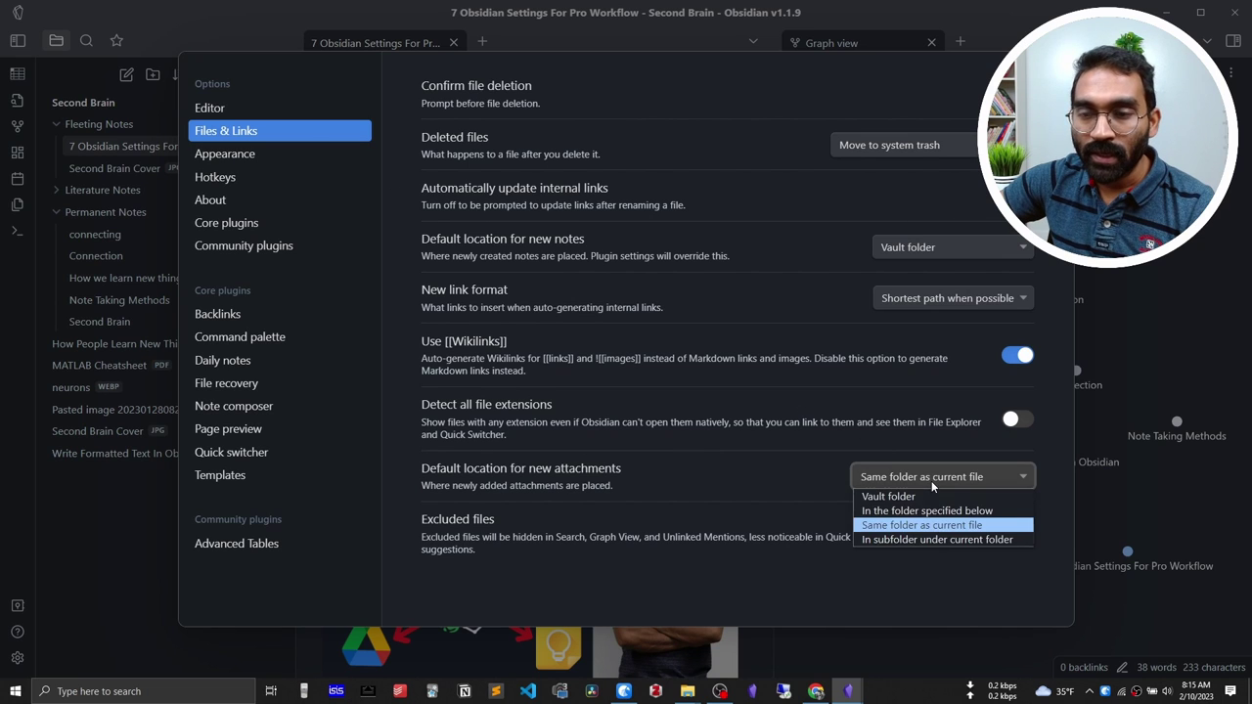
{"action": "left_click", "coordinate": [932, 541]}
{"action": "left_click", "coordinate": [934, 536]}
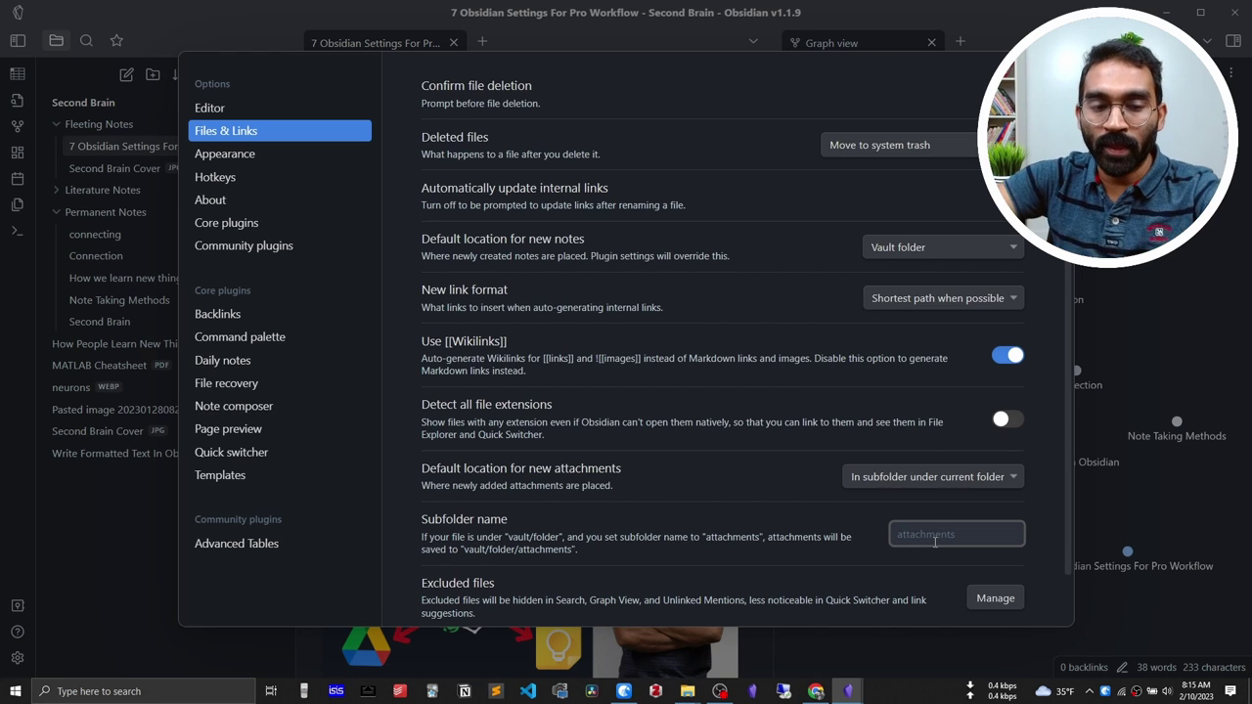
{"action": "type", "text": "attachments"}
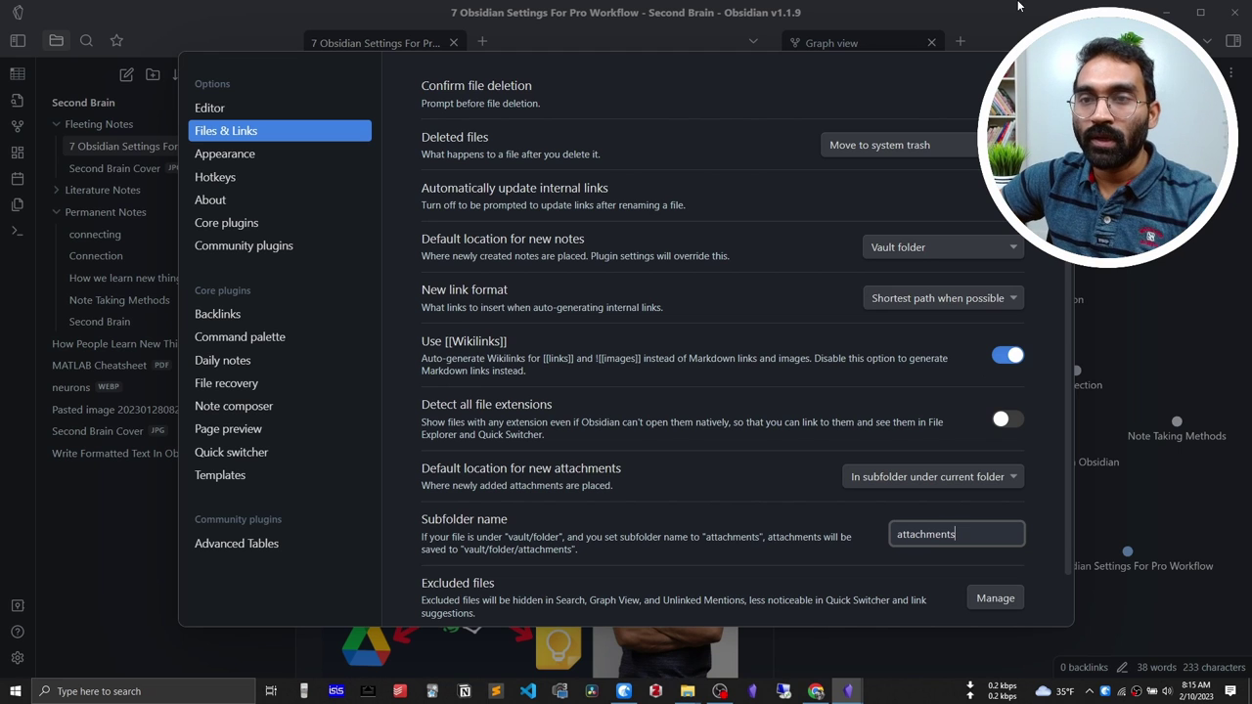
{"action": "left_click", "coordinate": [1056, 66]}
Step: Paste the cover image below the list again and expand the attachments folder to confirm it
{"action": "left_click", "coordinate": [406, 462]}
{"action": "key", "text": "Return"}
{"action": "key", "text": "Return"}
{"action": "key", "text": "Return"}
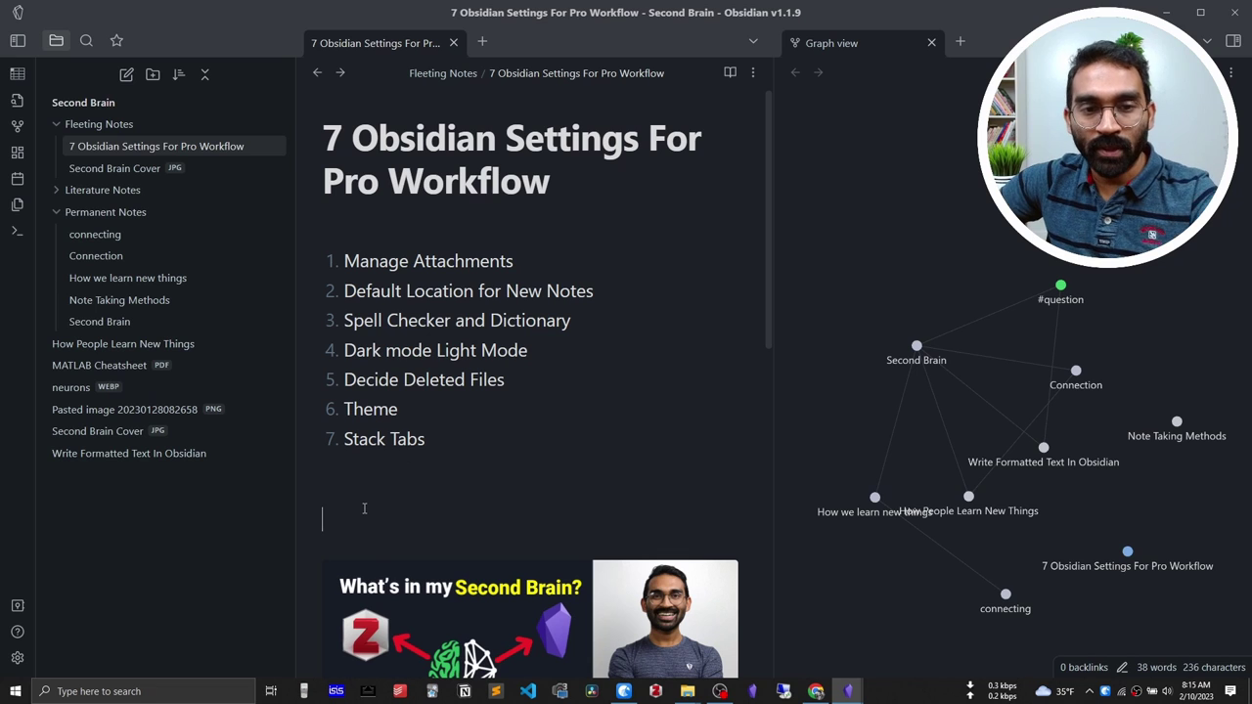
{"action": "type", "text": "![[Fleeting Notes/attachments/Second Brain Cover.jpg]]"}
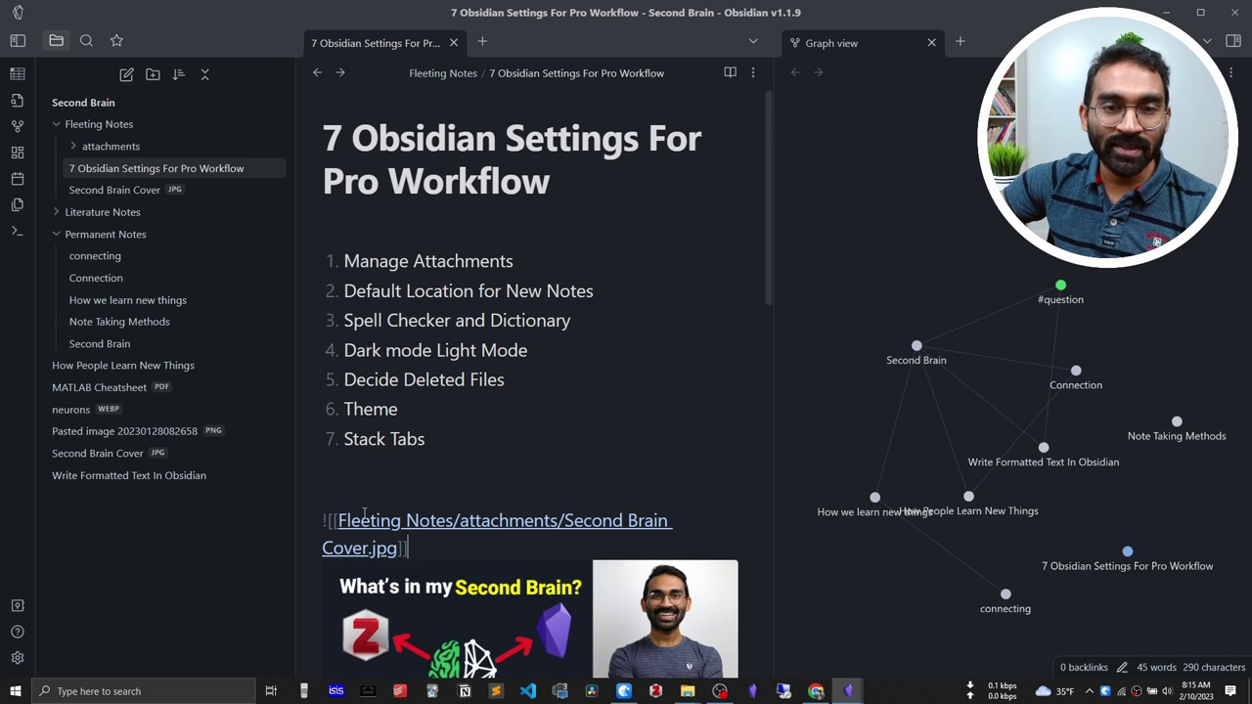
{"action": "left_click", "coordinate": [75, 147]}
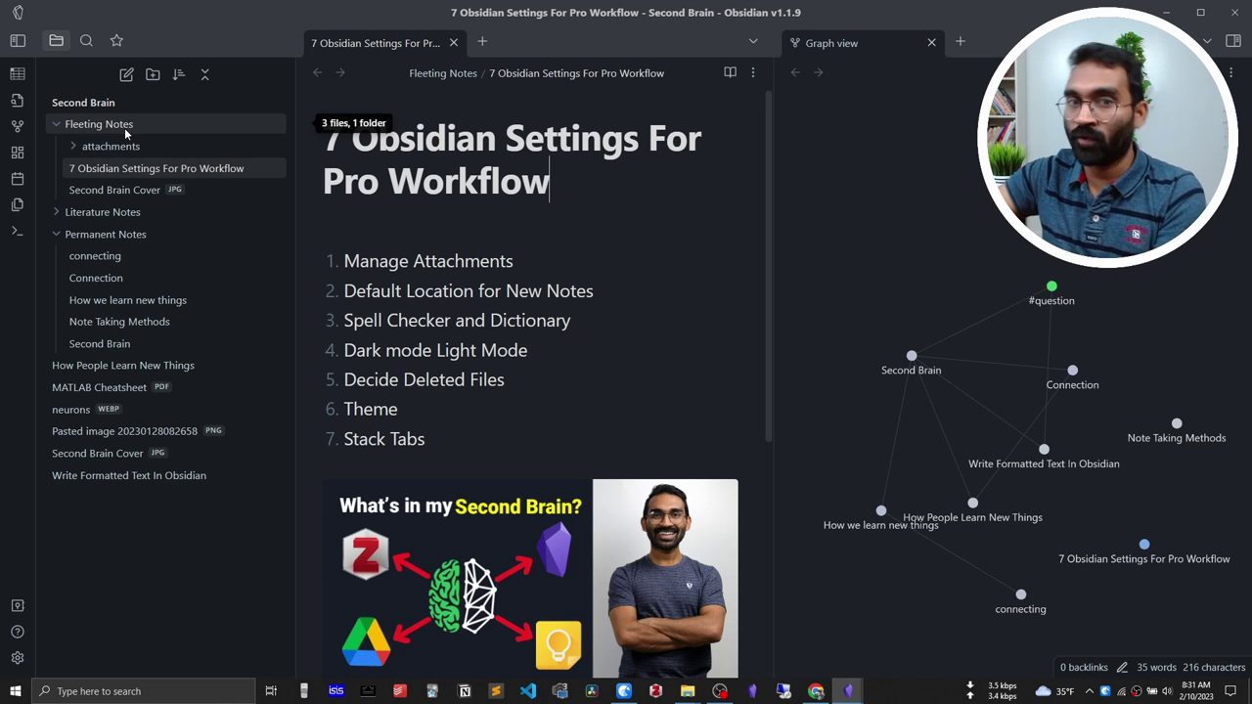
Step: Create a new note titled 'Sample note' at the vault root, then reopen the settings
{"action": "left_click", "coordinate": [126, 76]}
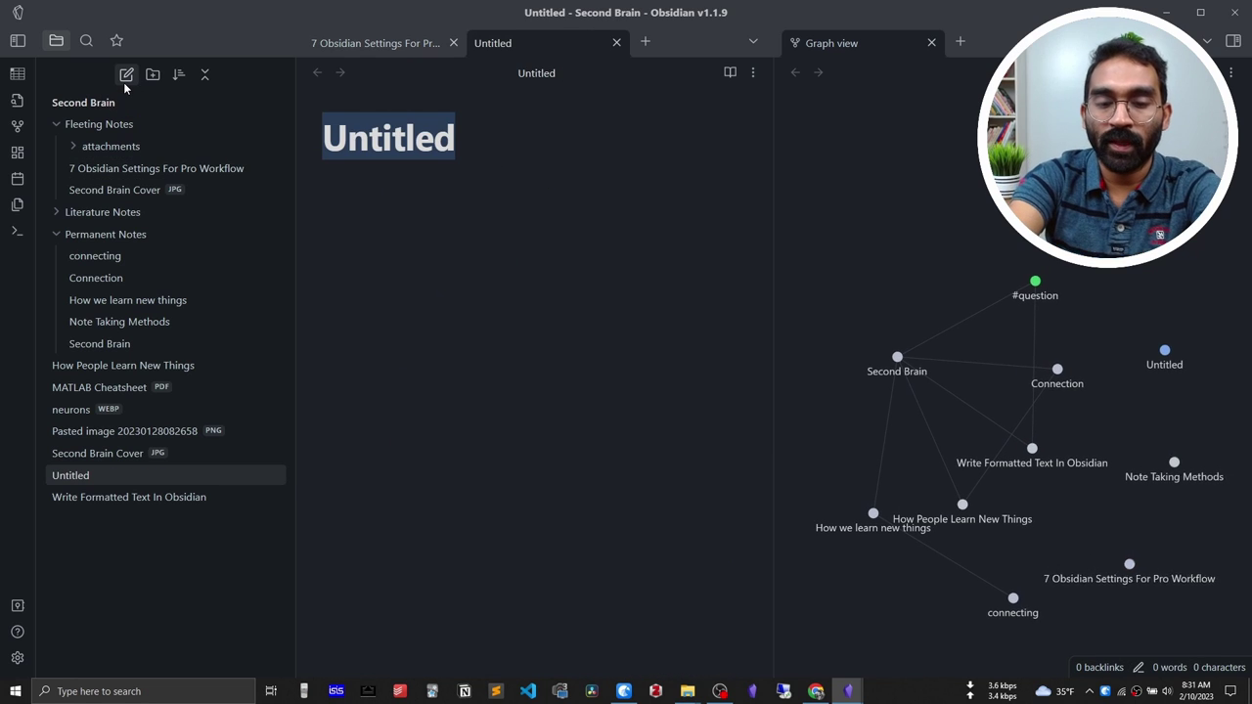
{"action": "type", "text": "Same"}
{"action": "key", "text": "BackSpace"}
{"action": "type", "text": "ple note"}
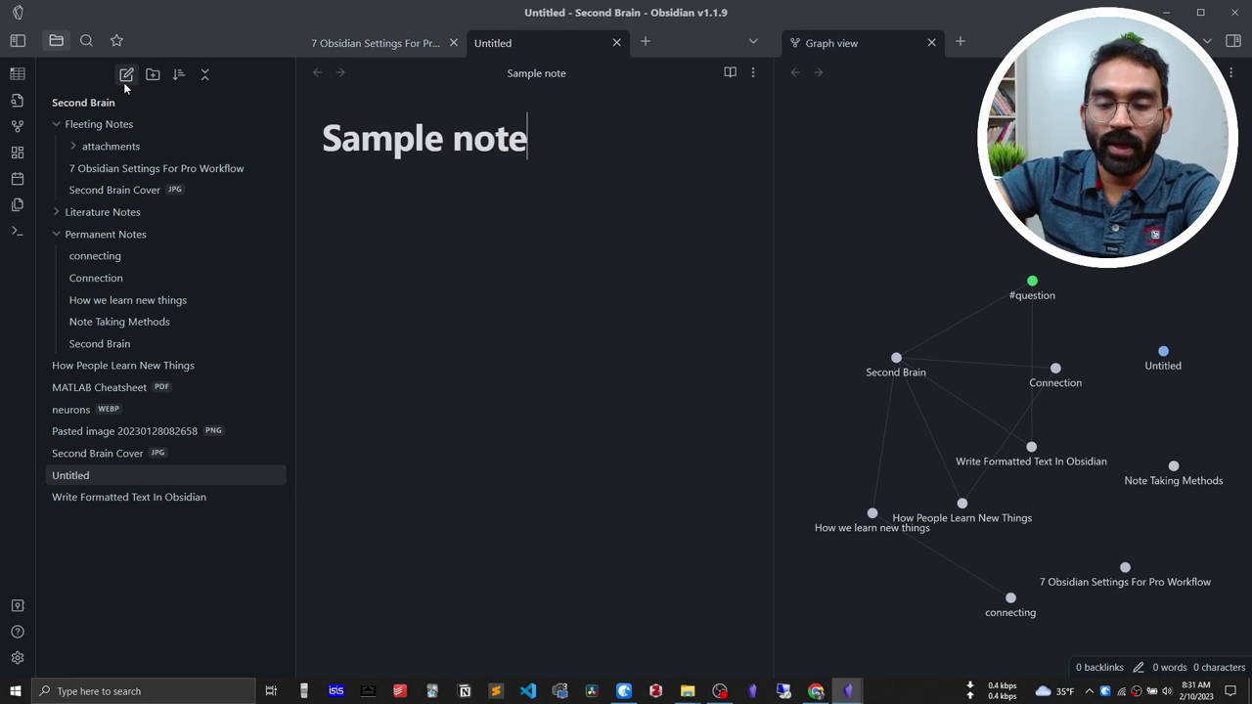
{"action": "key", "text": "Return"}
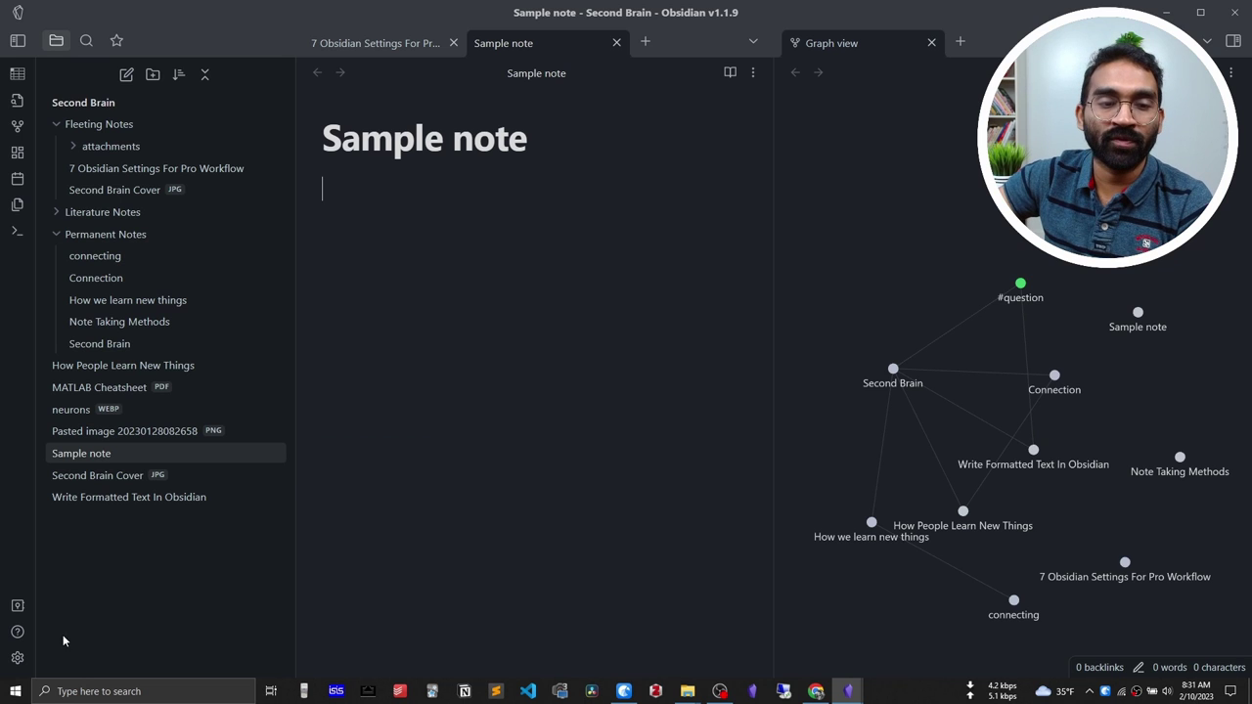
{"action": "left_click", "coordinate": [16, 657]}
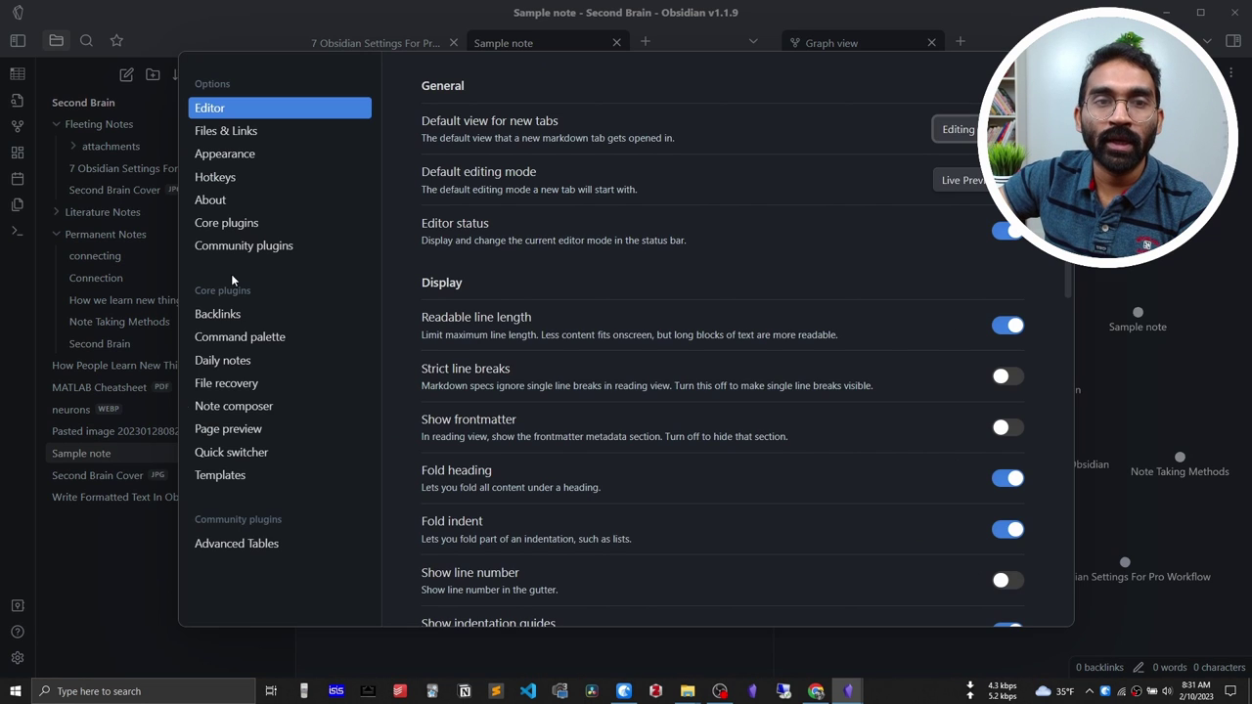
Step: In Files & Links, set Default location for new notes to 'Same folder as current file'
{"action": "left_click", "coordinate": [239, 137]}
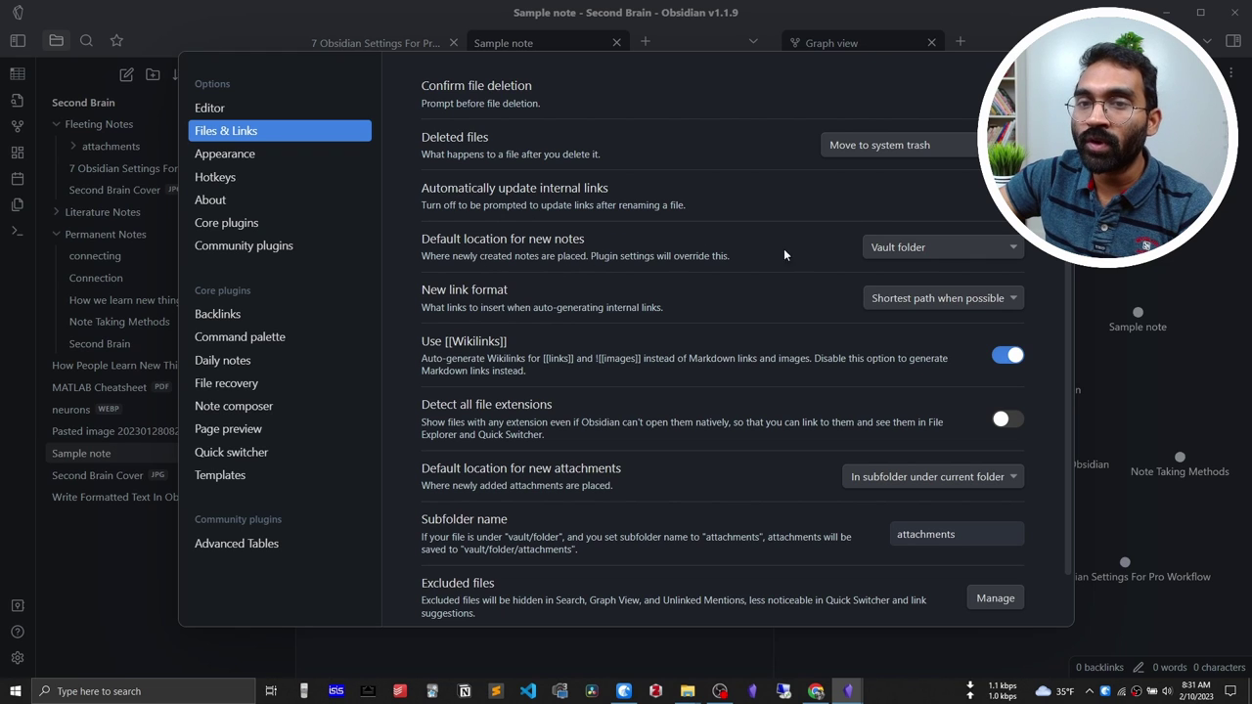
{"action": "left_click", "coordinate": [951, 247]}
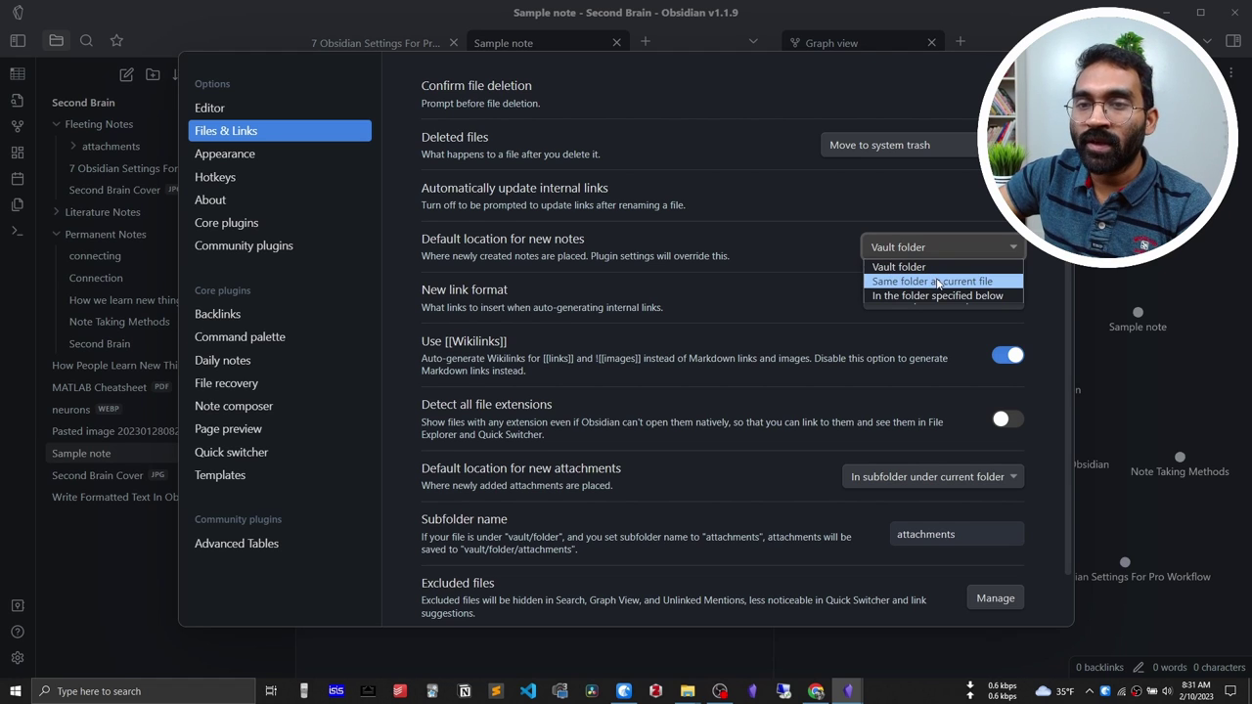
{"action": "left_click", "coordinate": [938, 282]}
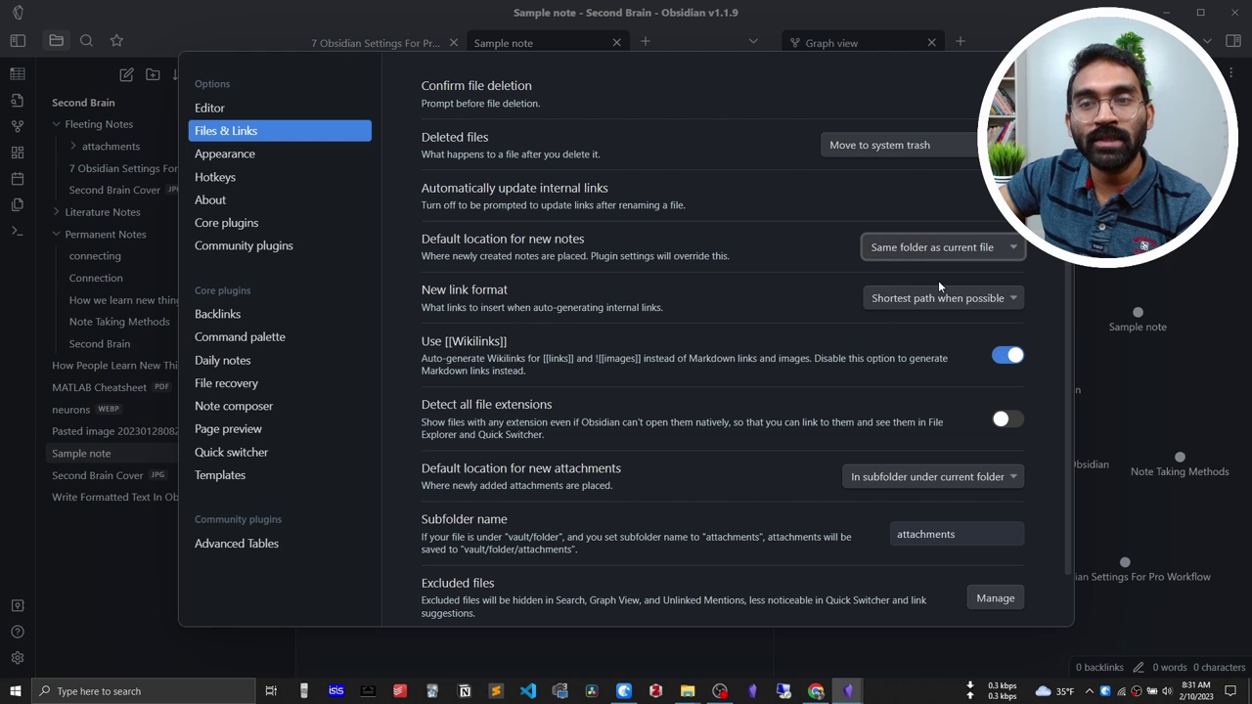
{"action": "left_click", "coordinate": [940, 248]}
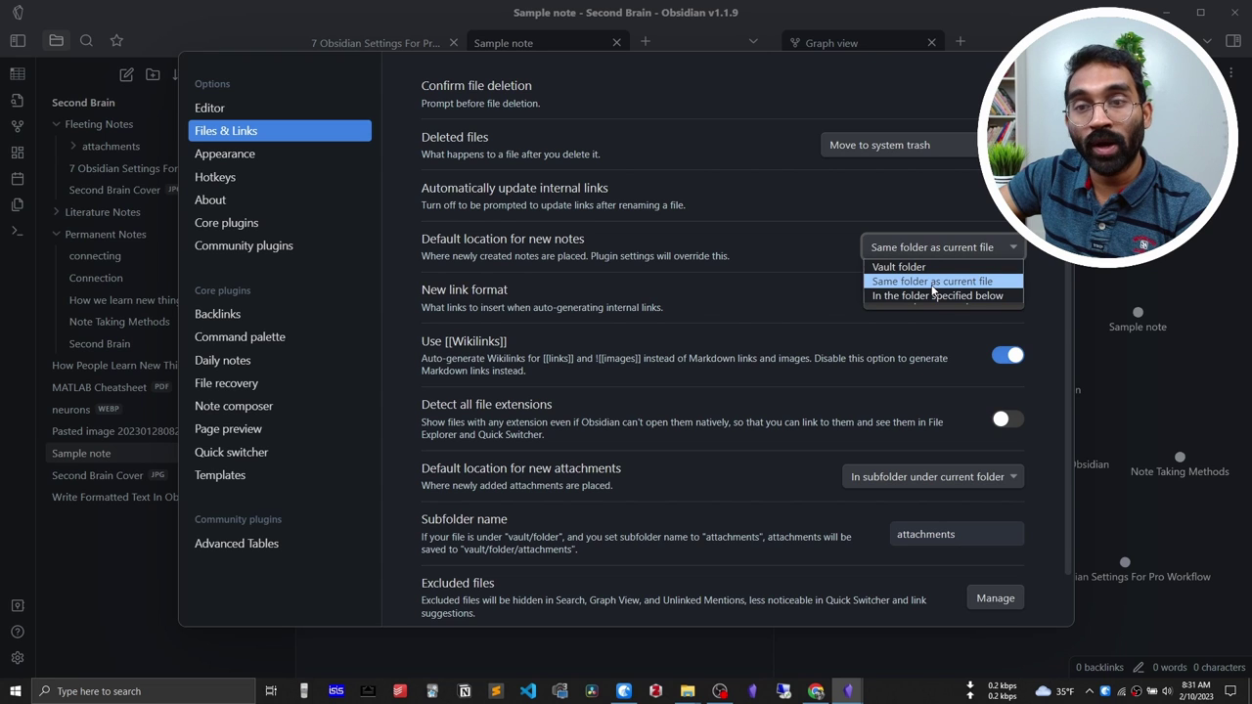
{"action": "left_click", "coordinate": [932, 282]}
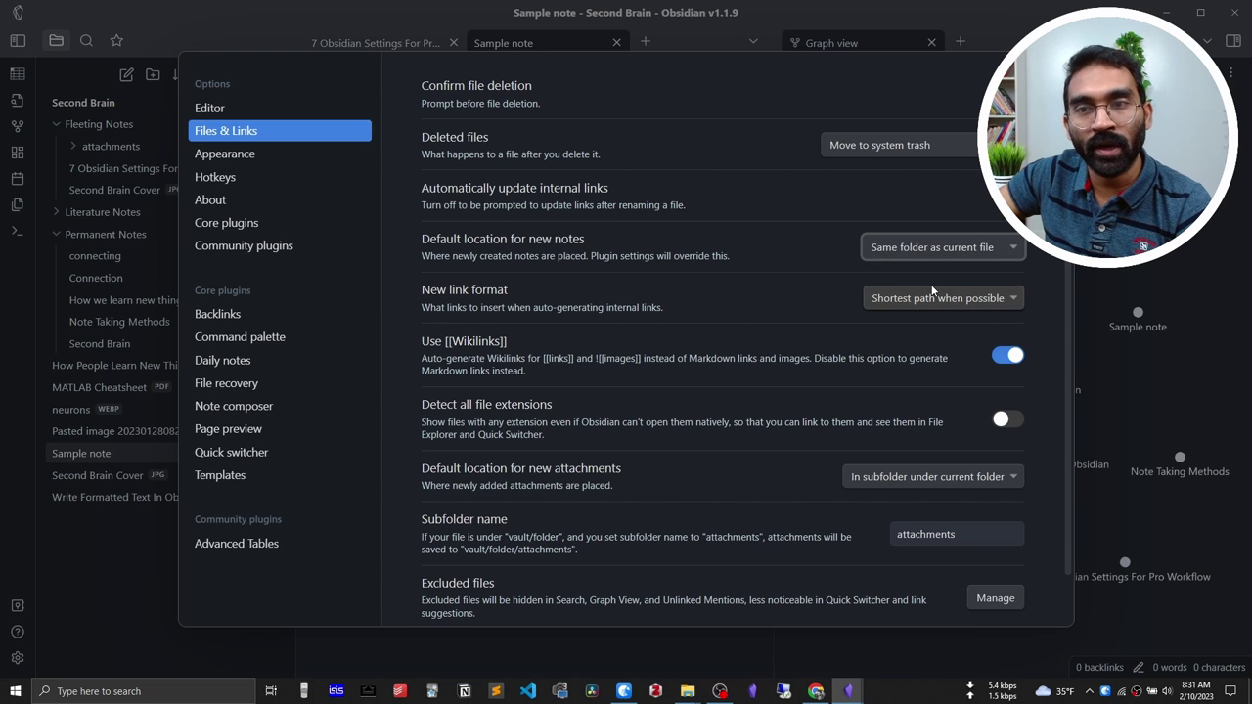
{"action": "key", "text": "Escape"}
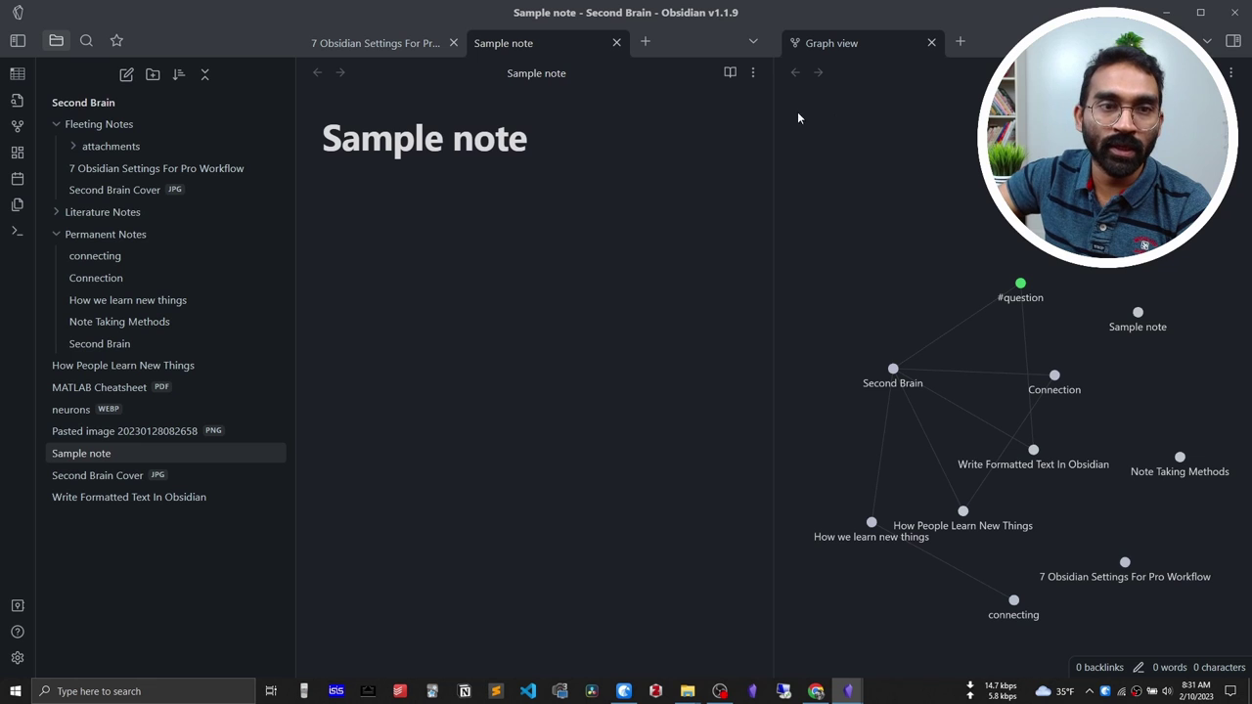
Step: From the workflow note, create a new note titled 'My updated note' in Fleeting Notes
{"action": "left_click", "coordinate": [391, 43]}
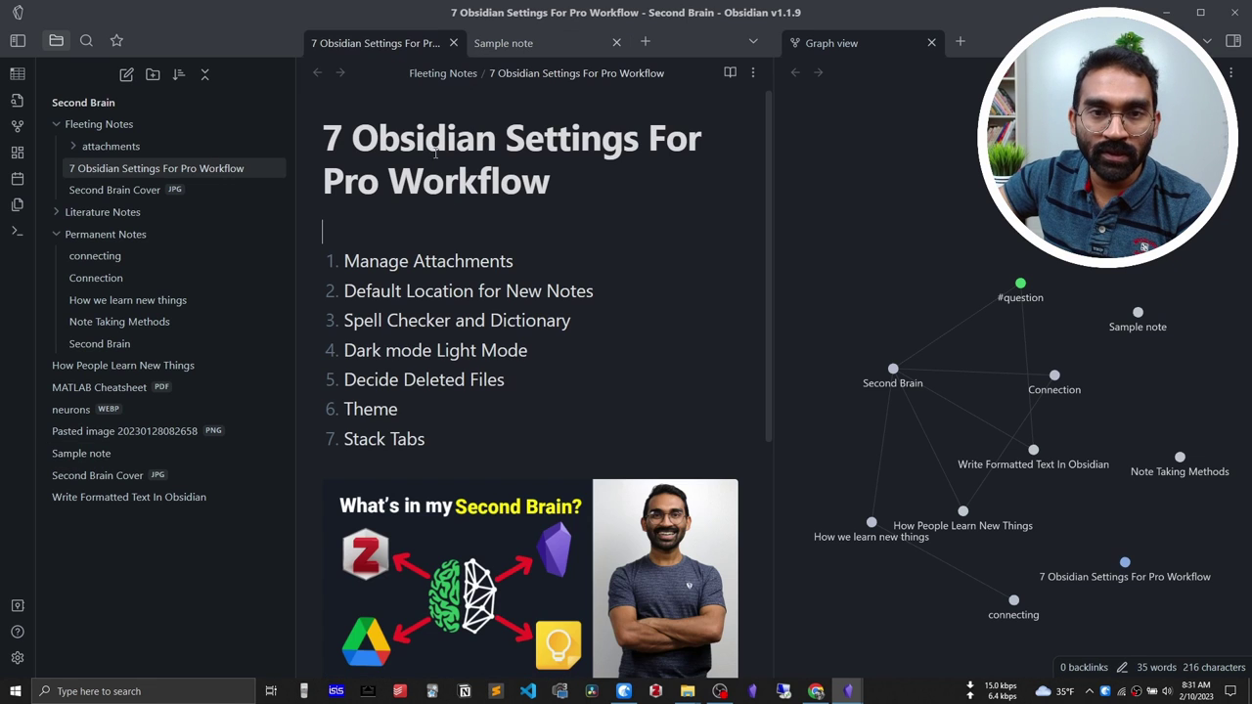
{"action": "left_click", "coordinate": [126, 75]}
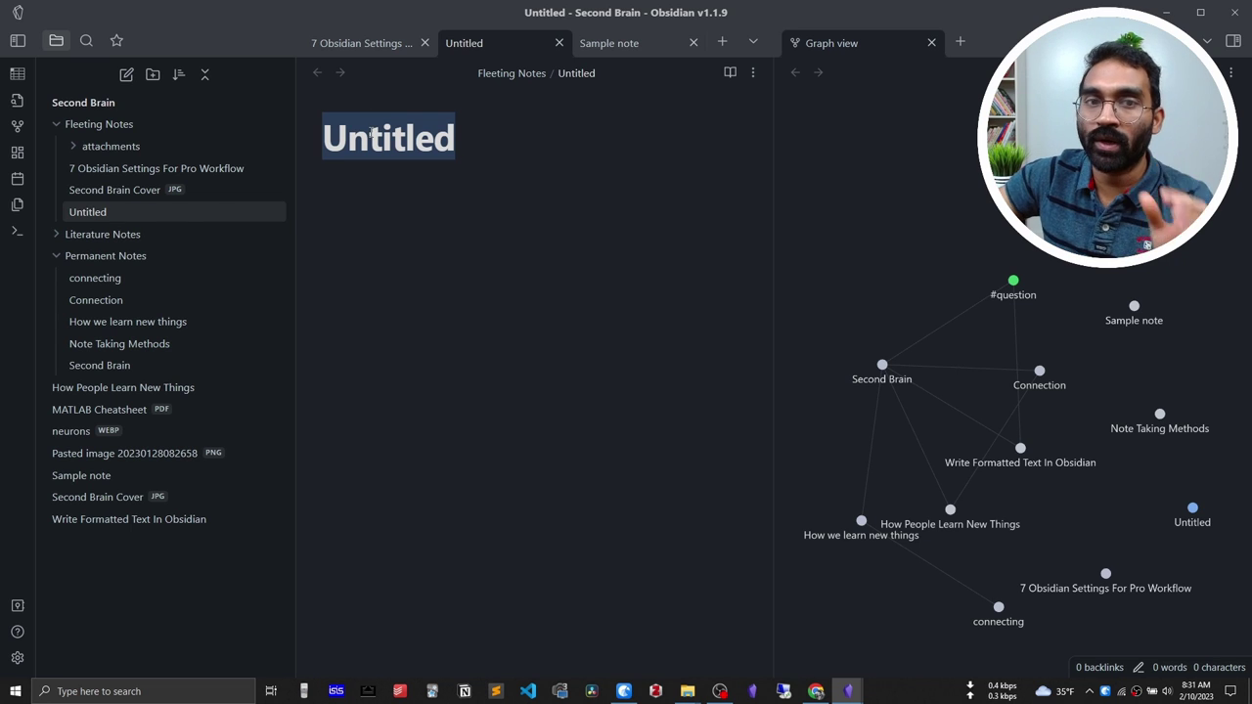
{"action": "type", "text": "My update"}
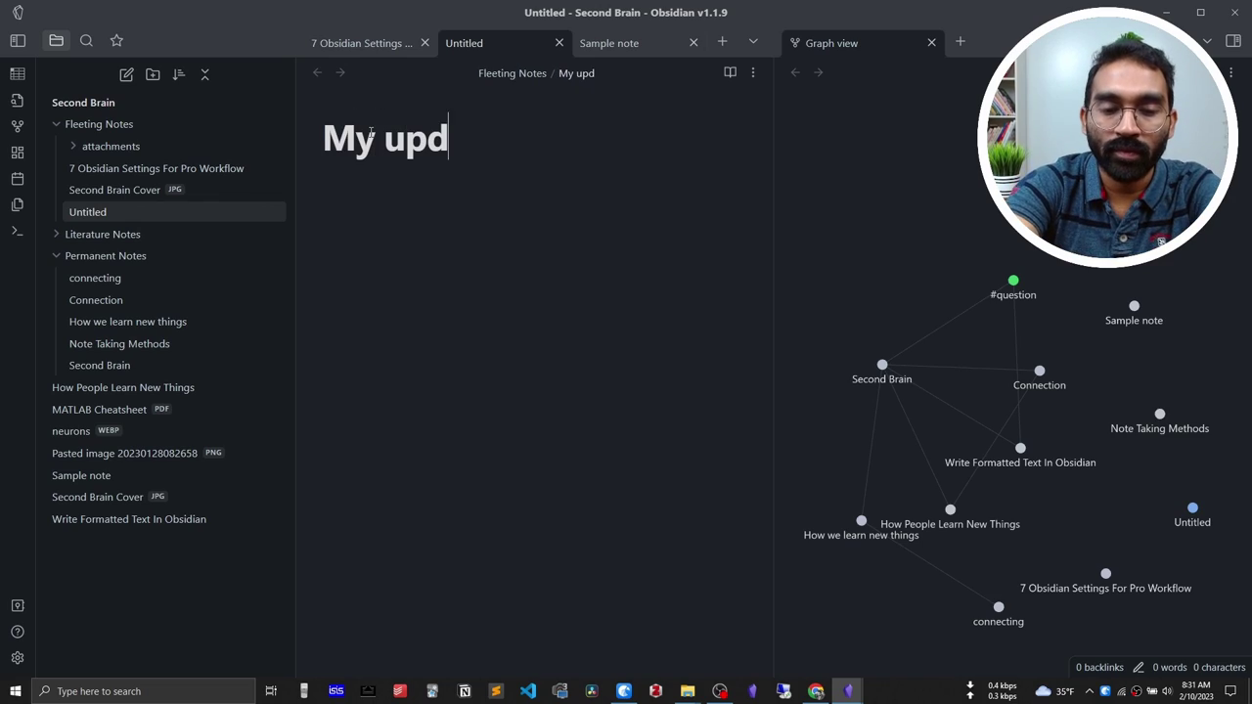
{"action": "type", "text": "d note"}
{"action": "key", "text": "Return"}
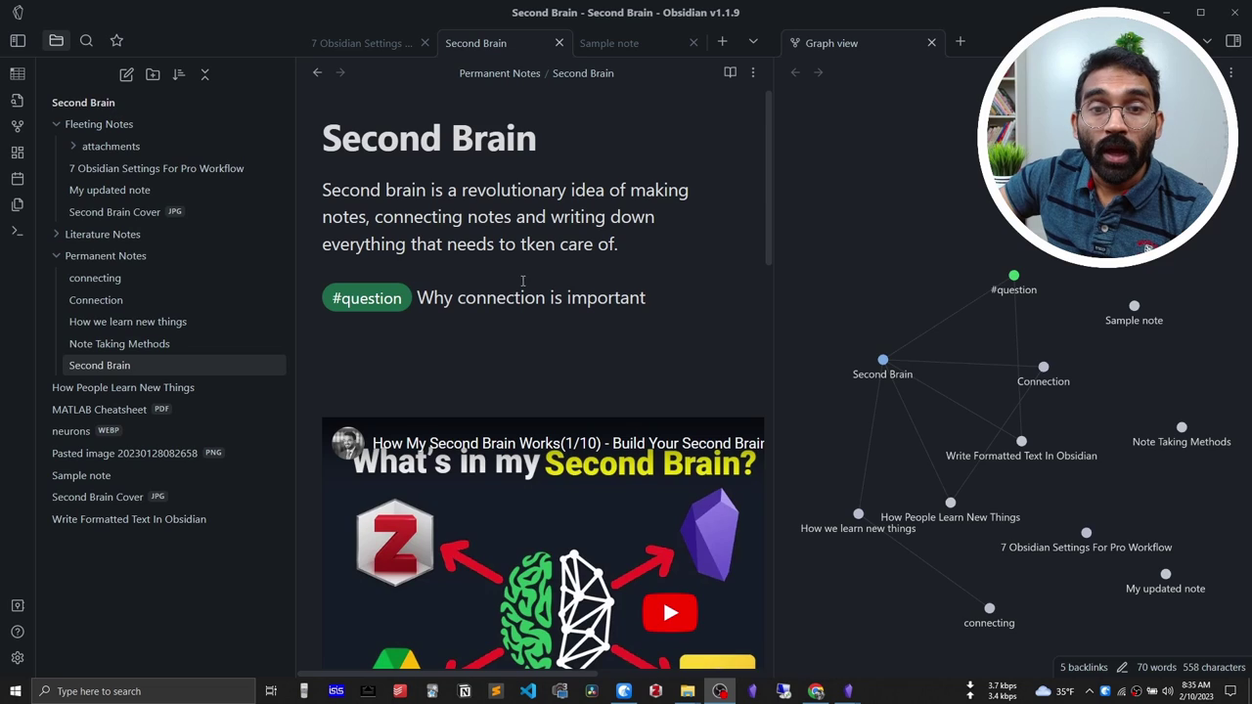
Step: Turn on Spellcheck in the Editor settings
{"action": "double_click", "coordinate": [533, 244]}
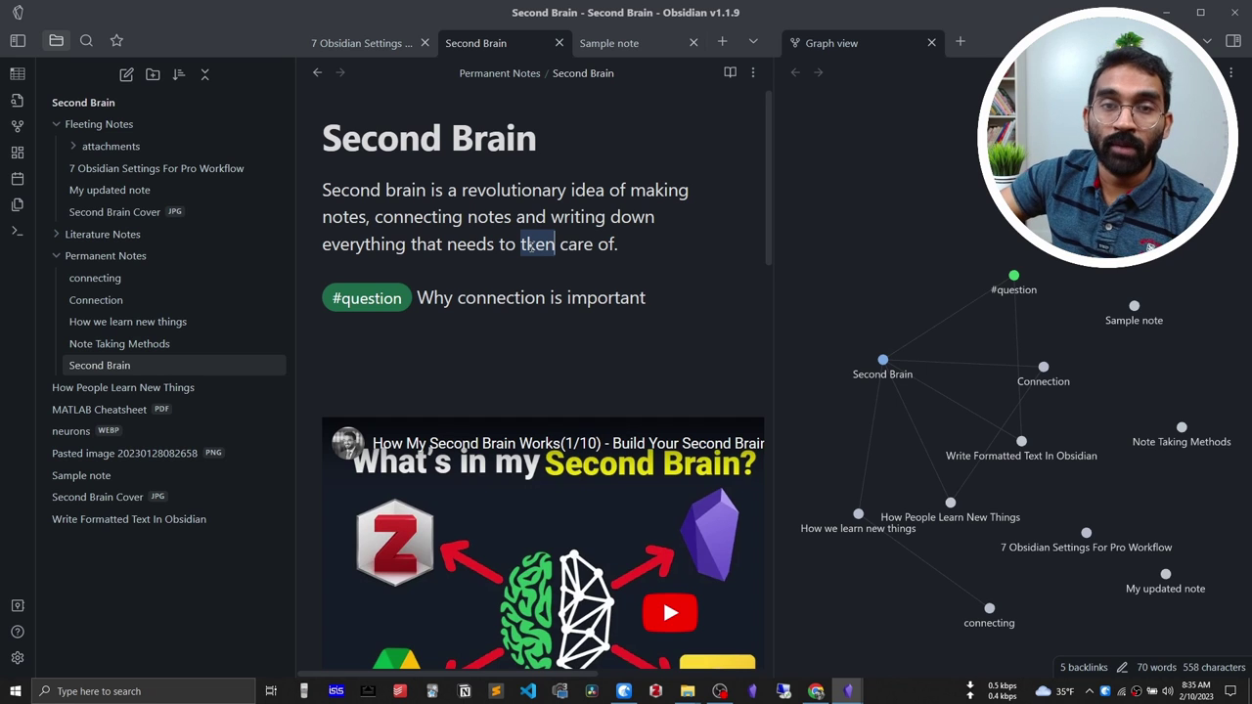
{"action": "left_click", "coordinate": [322, 269]}
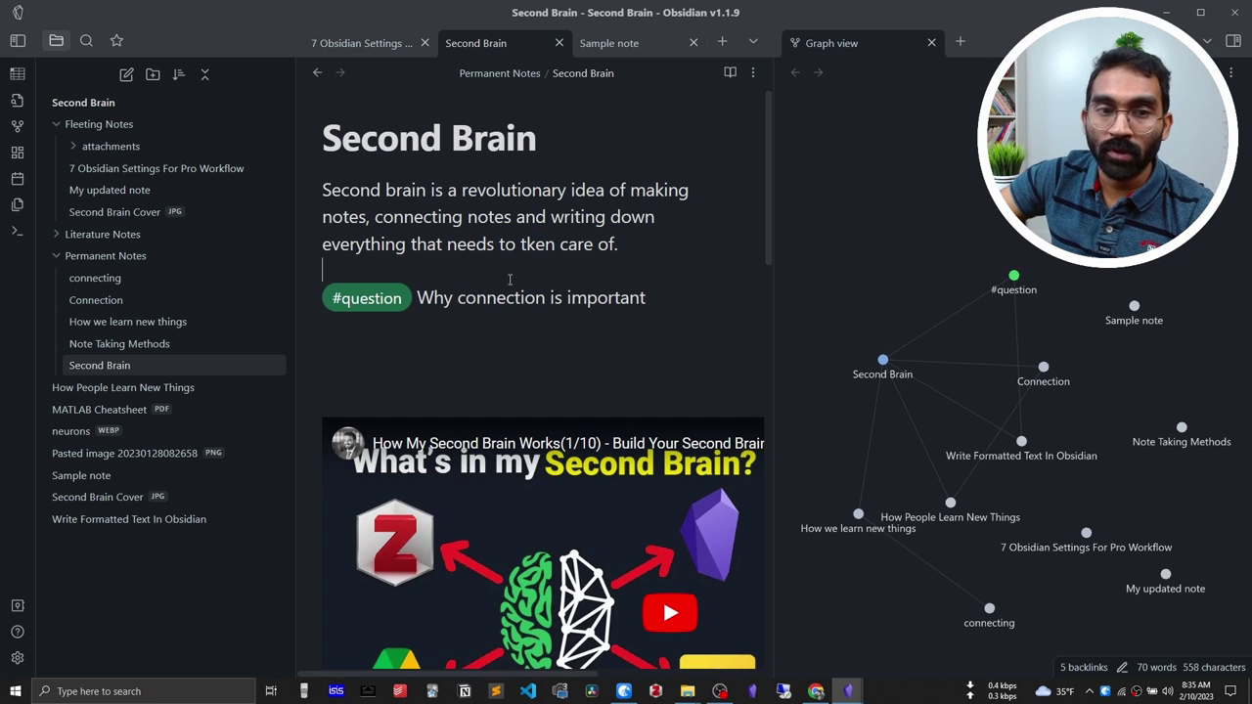
{"action": "left_click", "coordinate": [17, 658]}
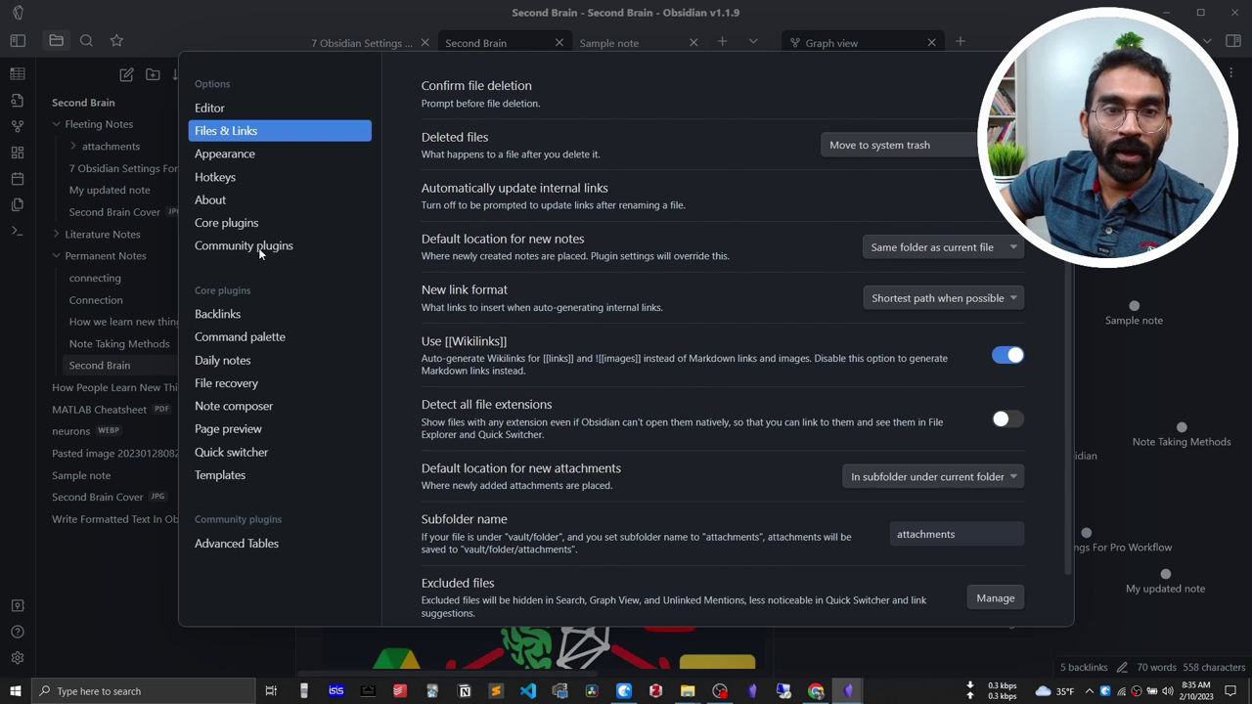
{"action": "left_click", "coordinate": [235, 108]}
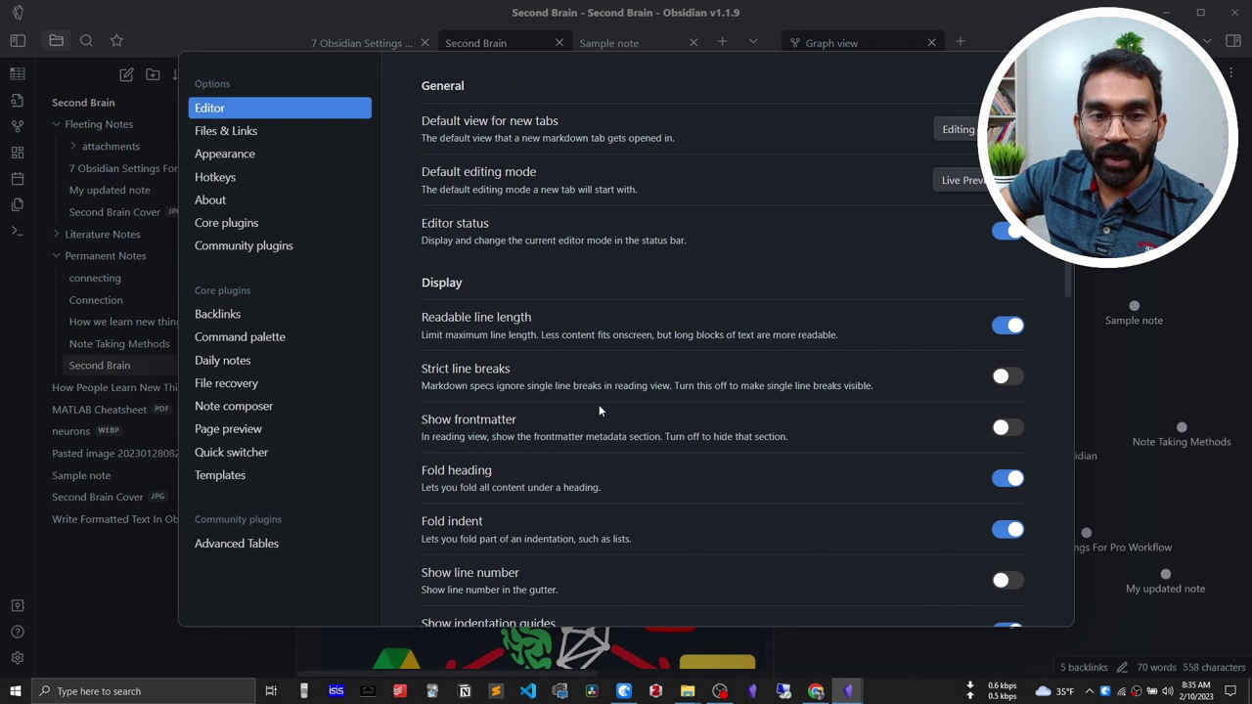
{"action": "scroll", "coordinate": [602, 407], "scroll_direction": "down", "scroll_amount": 4}
{"action": "scroll", "coordinate": [616, 416], "scroll_direction": "down", "scroll_amount": 3}
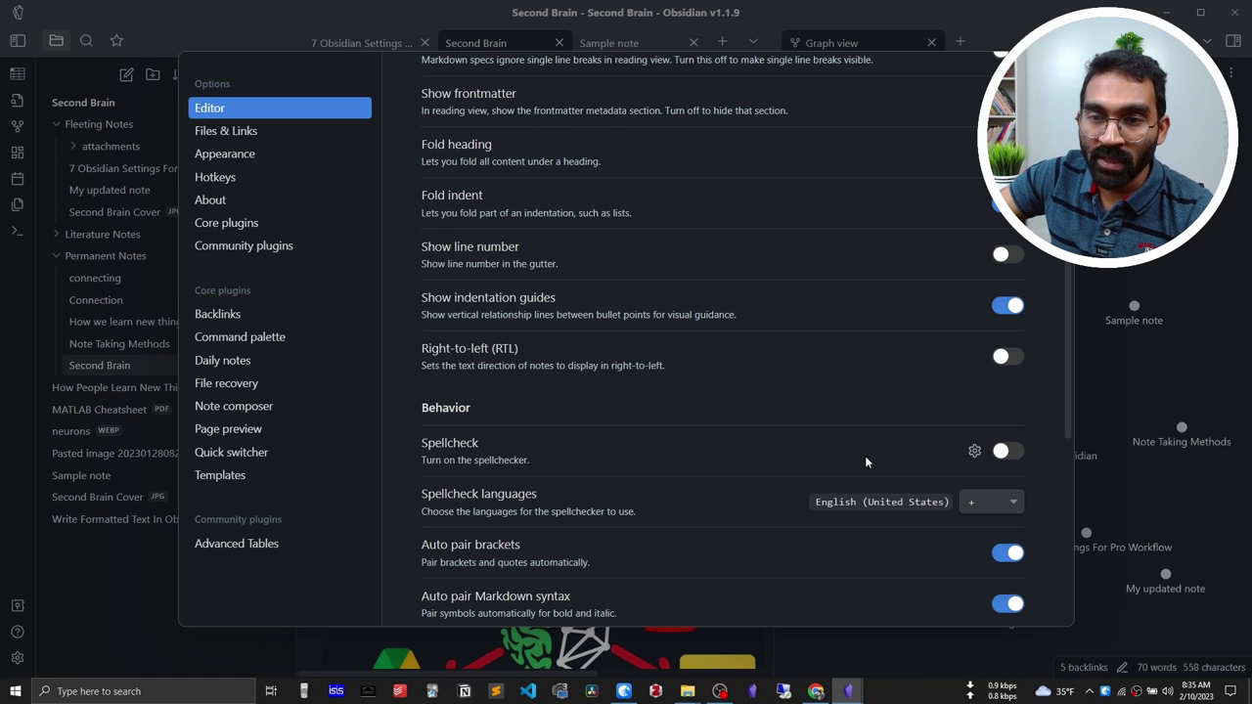
{"action": "left_click", "coordinate": [1007, 451]}
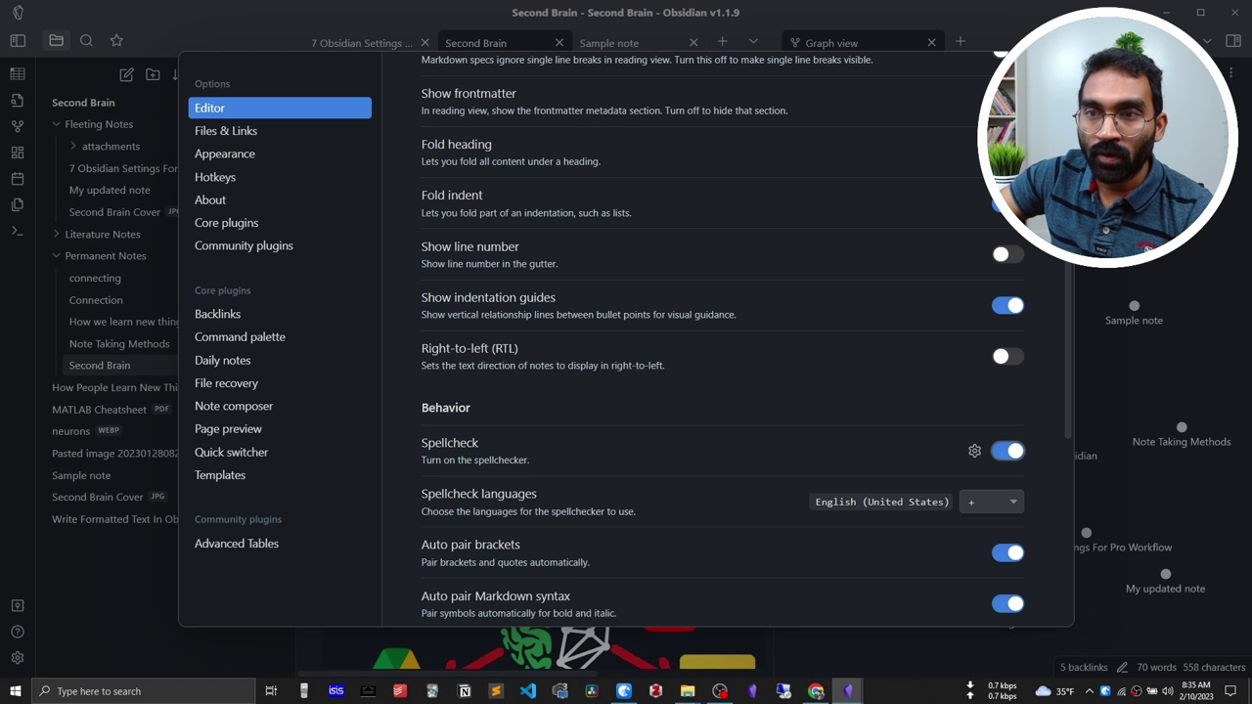
{"action": "key", "text": "Escape"}
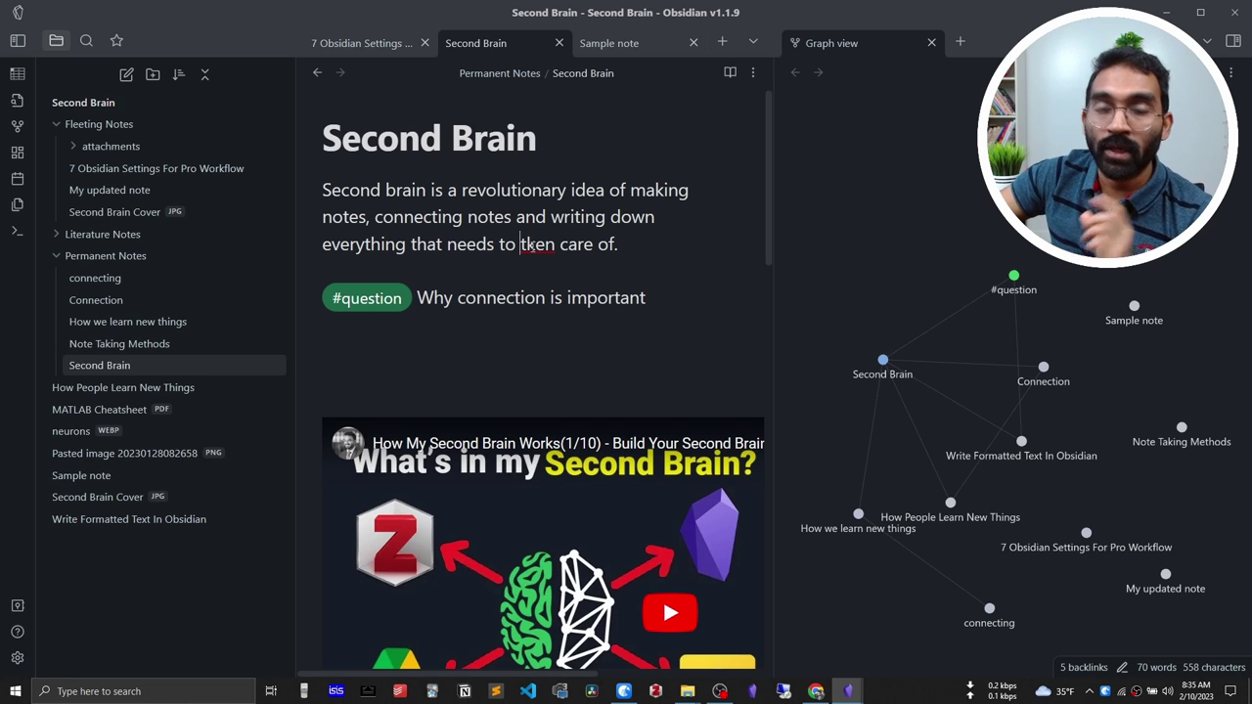
Step: Correct the misspelled word 'tken' to 'taken' using the spelling suggestions
{"action": "right_click", "coordinate": [535, 247]}
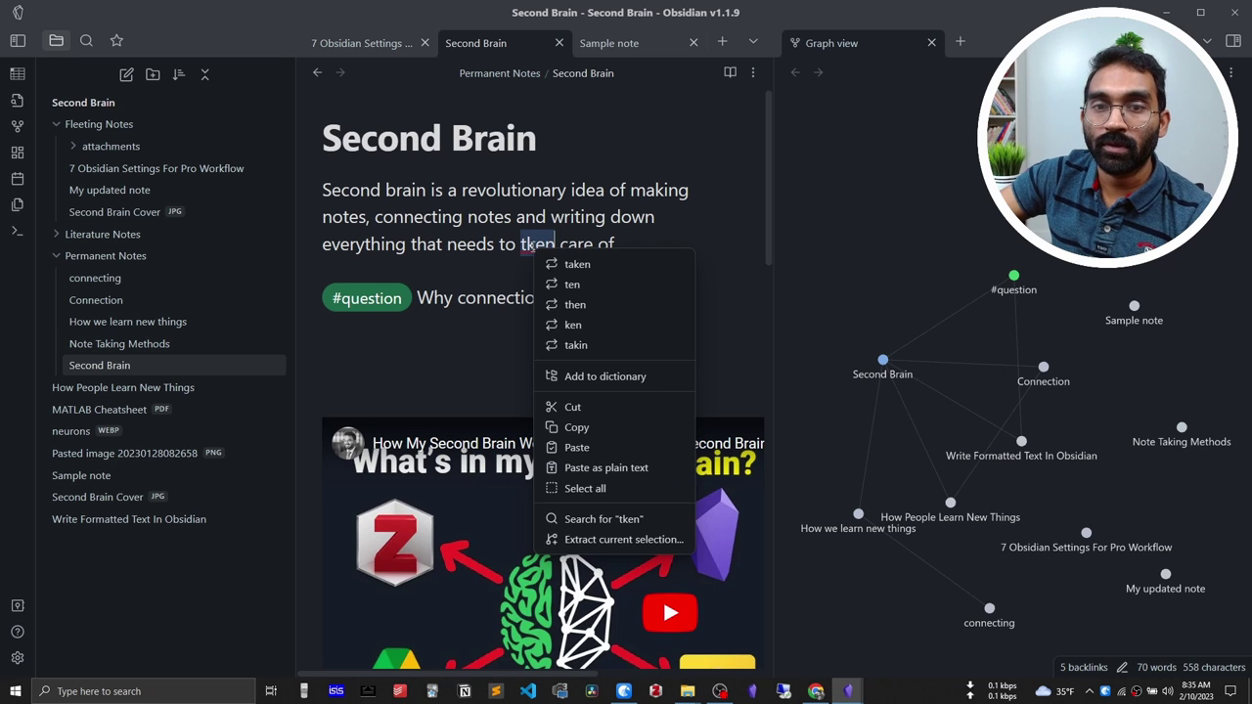
{"action": "left_click", "coordinate": [524, 252]}
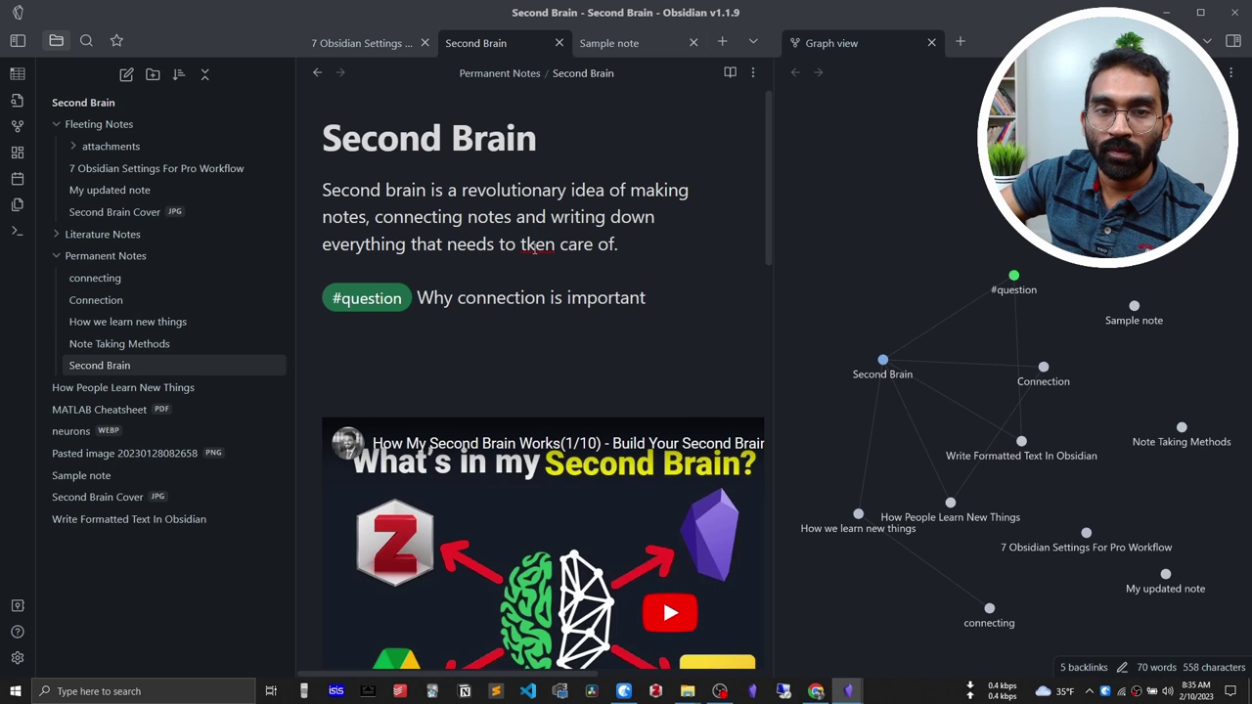
{"action": "right_click", "coordinate": [534, 247]}
{"action": "left_click", "coordinate": [565, 262]}
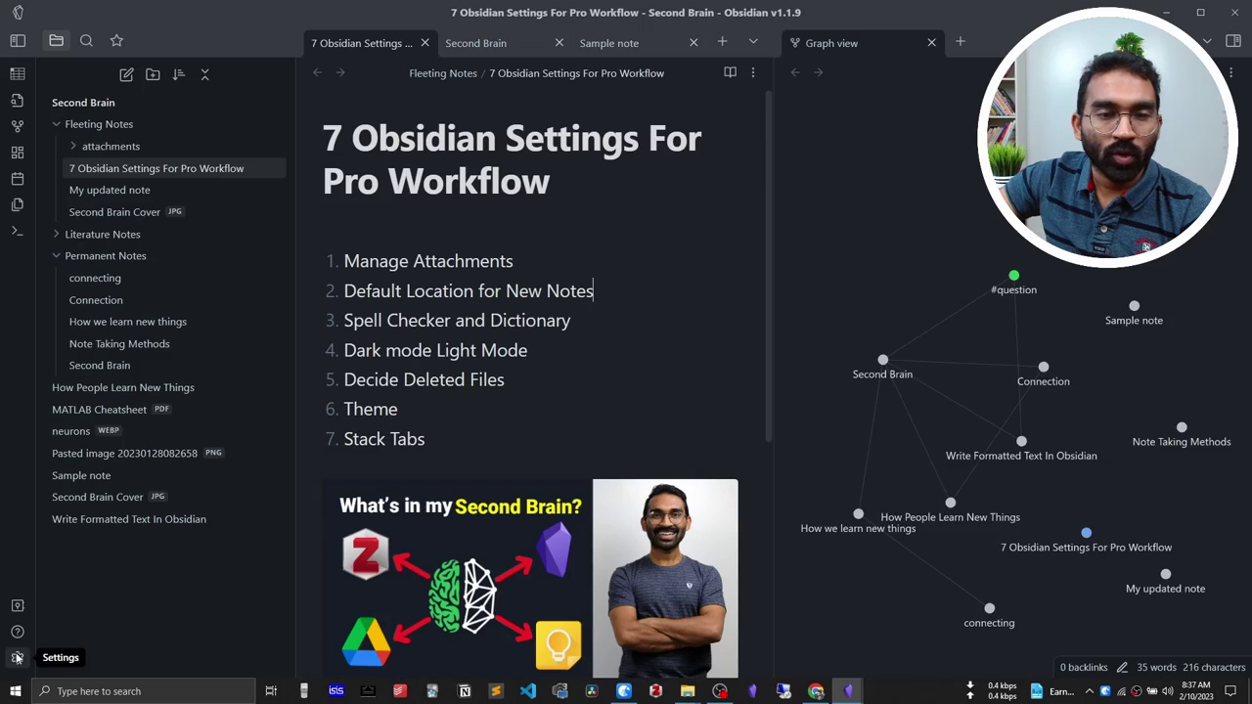
Step: Switch the base color scheme to Light to preview it
{"action": "left_click", "coordinate": [17, 659]}
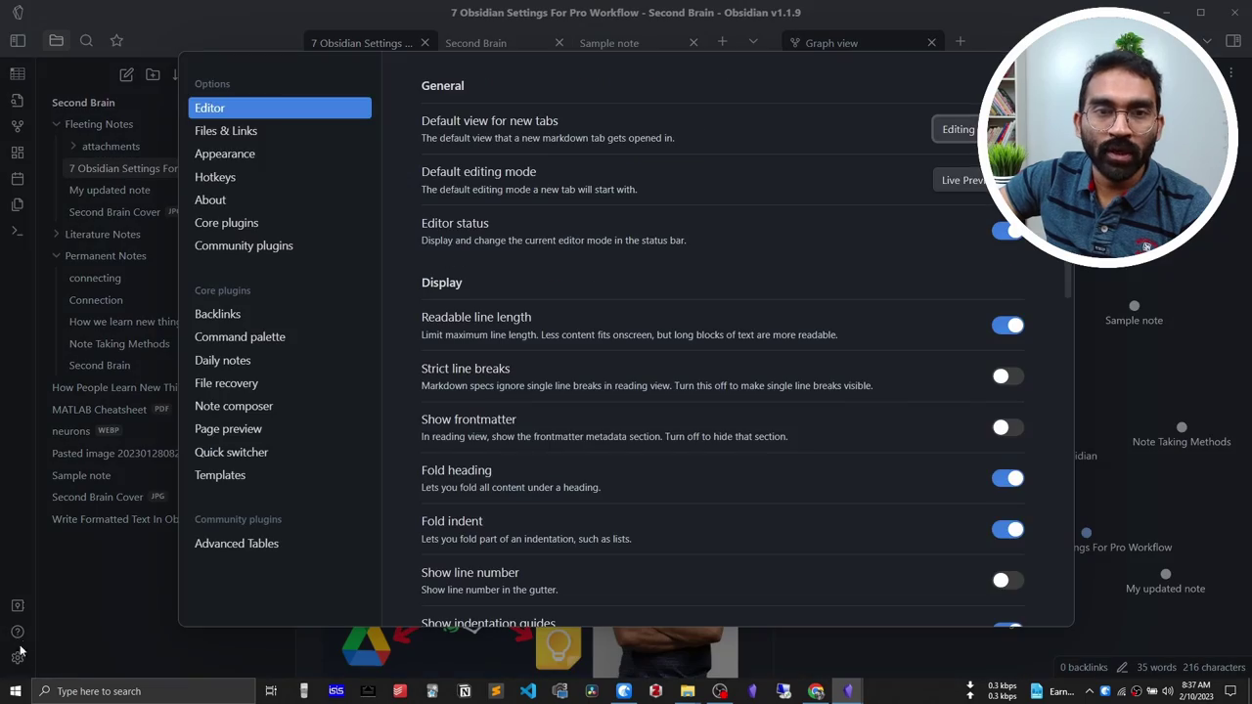
{"action": "left_click", "coordinate": [253, 165]}
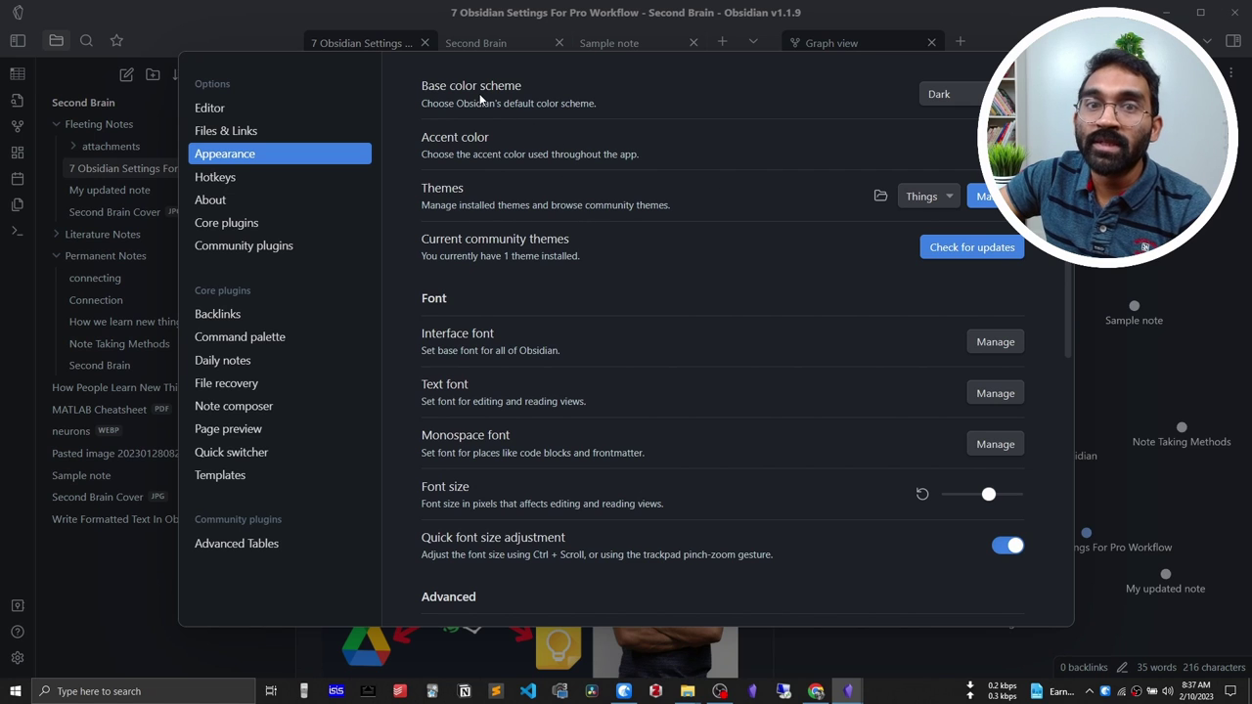
{"action": "left_click", "coordinate": [959, 96]}
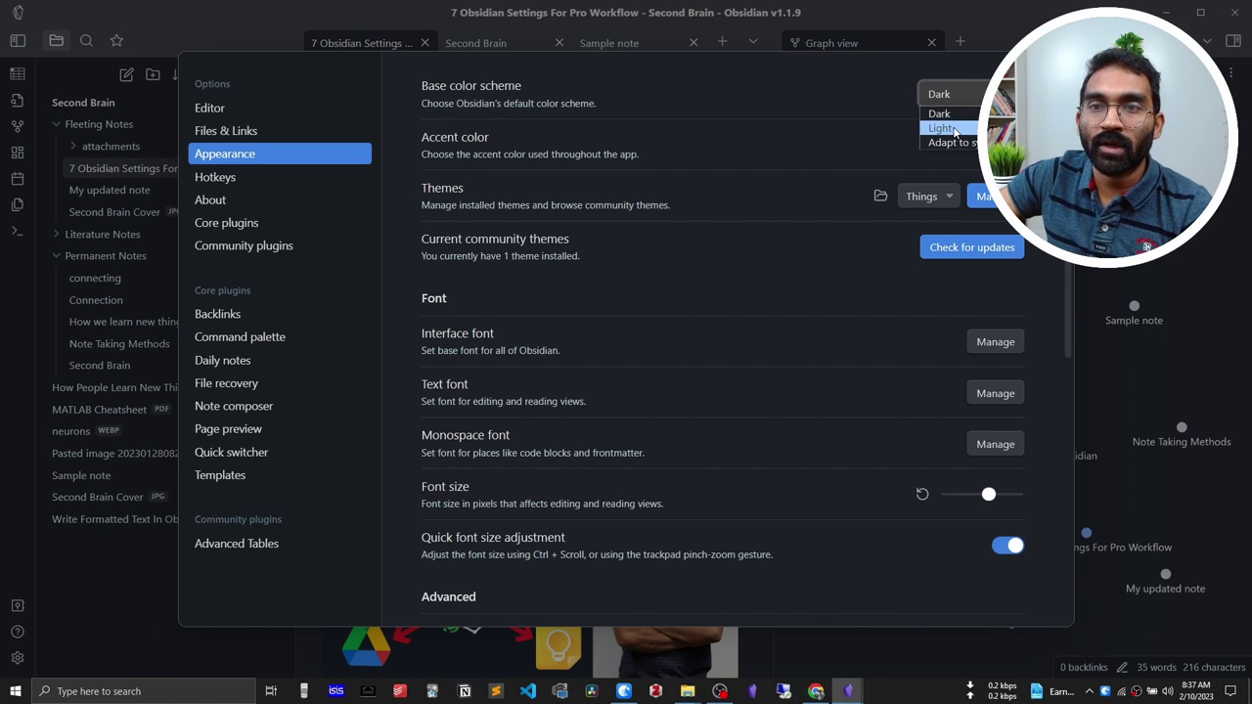
{"action": "left_click", "coordinate": [940, 128]}
{"action": "key", "text": "Escape"}
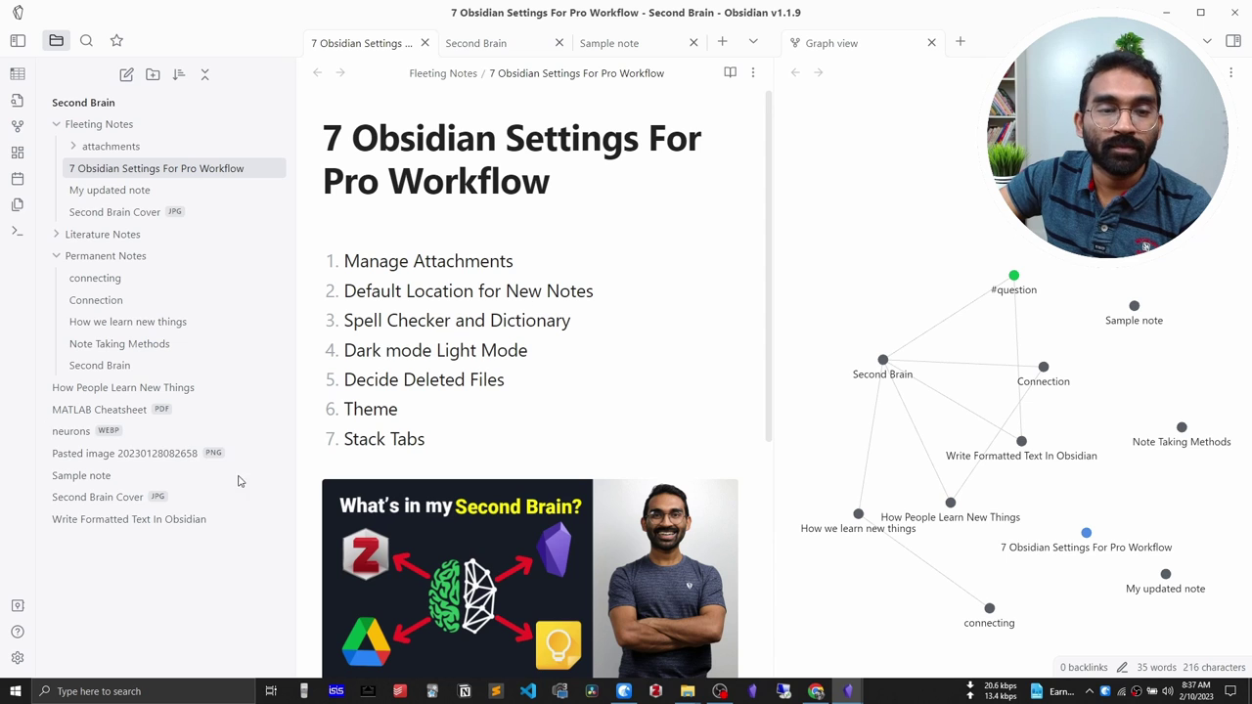
Step: Switch the base color scheme back to Dark, then reopen the settings
{"action": "left_click", "coordinate": [17, 658]}
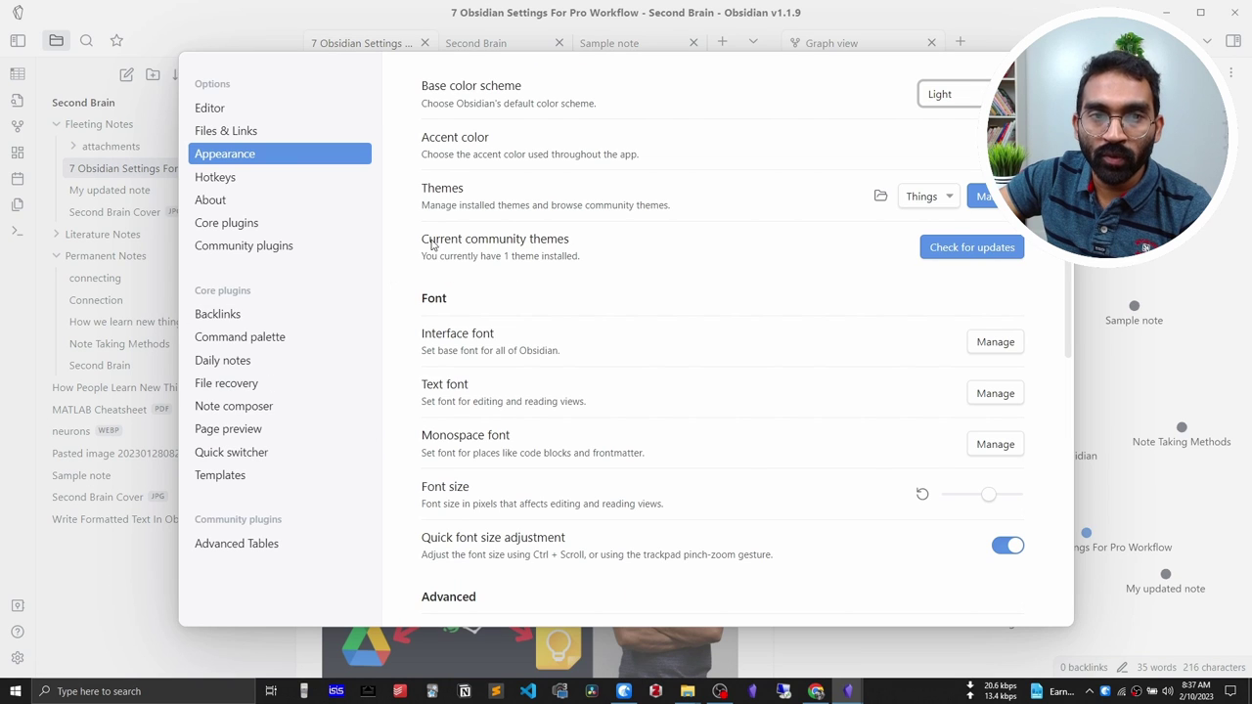
{"action": "left_click", "coordinate": [975, 103]}
{"action": "left_click", "coordinate": [964, 124]}
{"action": "key", "text": "Escape"}
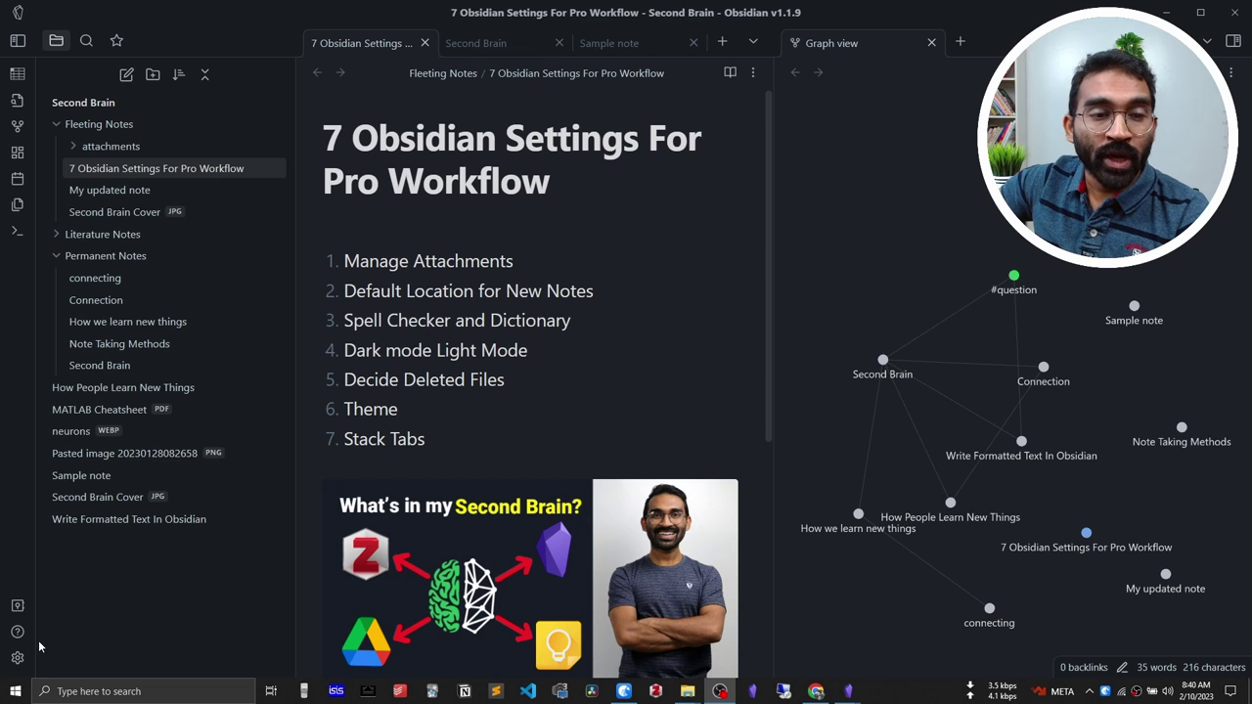
{"action": "left_click", "coordinate": [17, 658]}
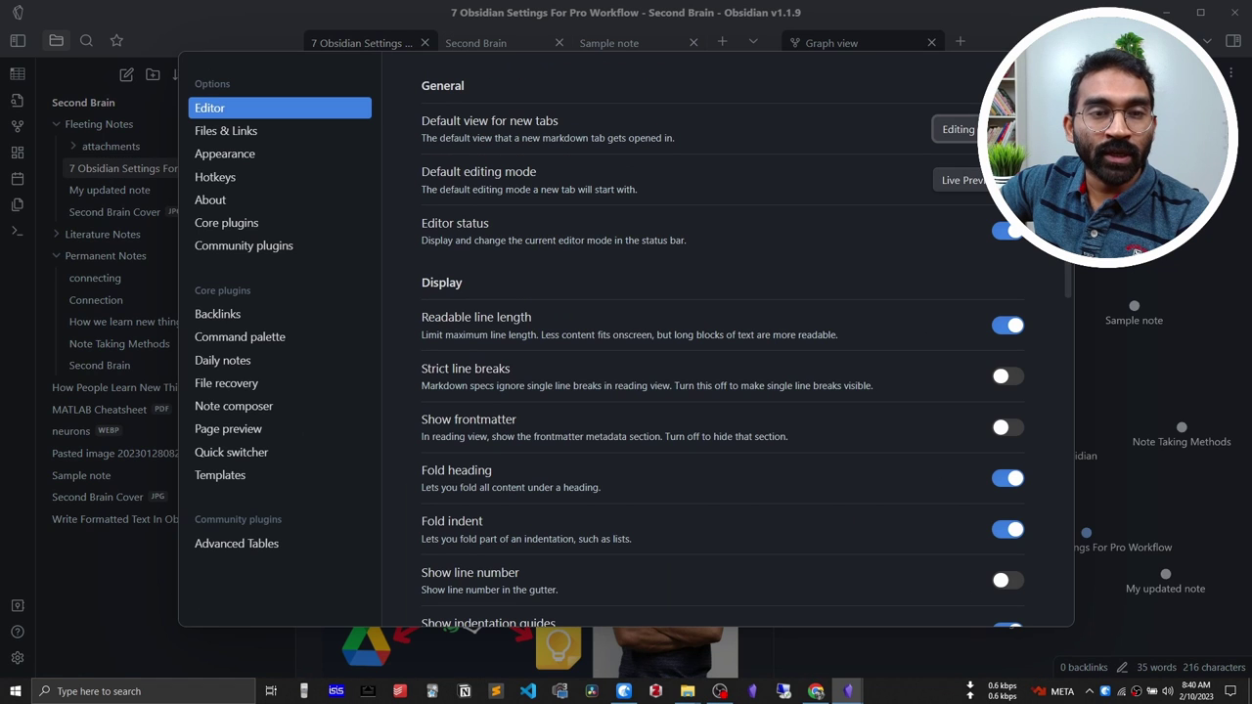
Step: In Files & Links, set Deleted files to 'Move to Obsidian trash (.trash folder)'
{"action": "left_click", "coordinate": [236, 136]}
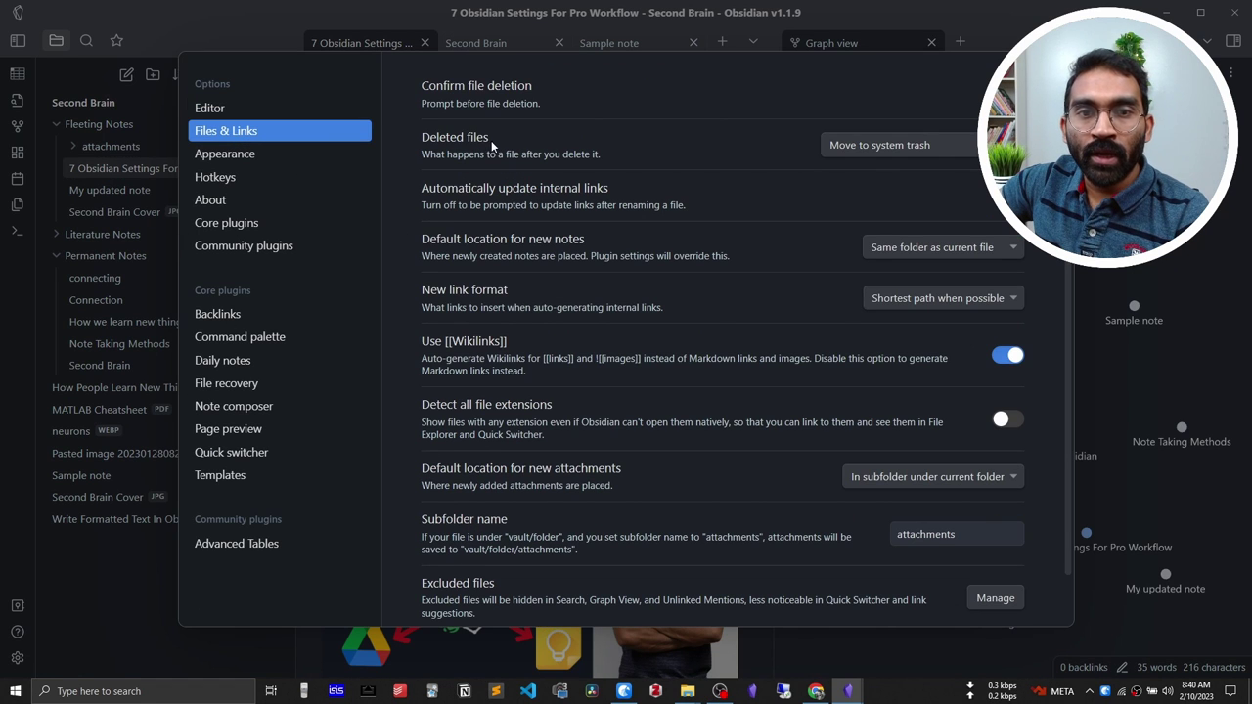
{"action": "left_click", "coordinate": [903, 149]}
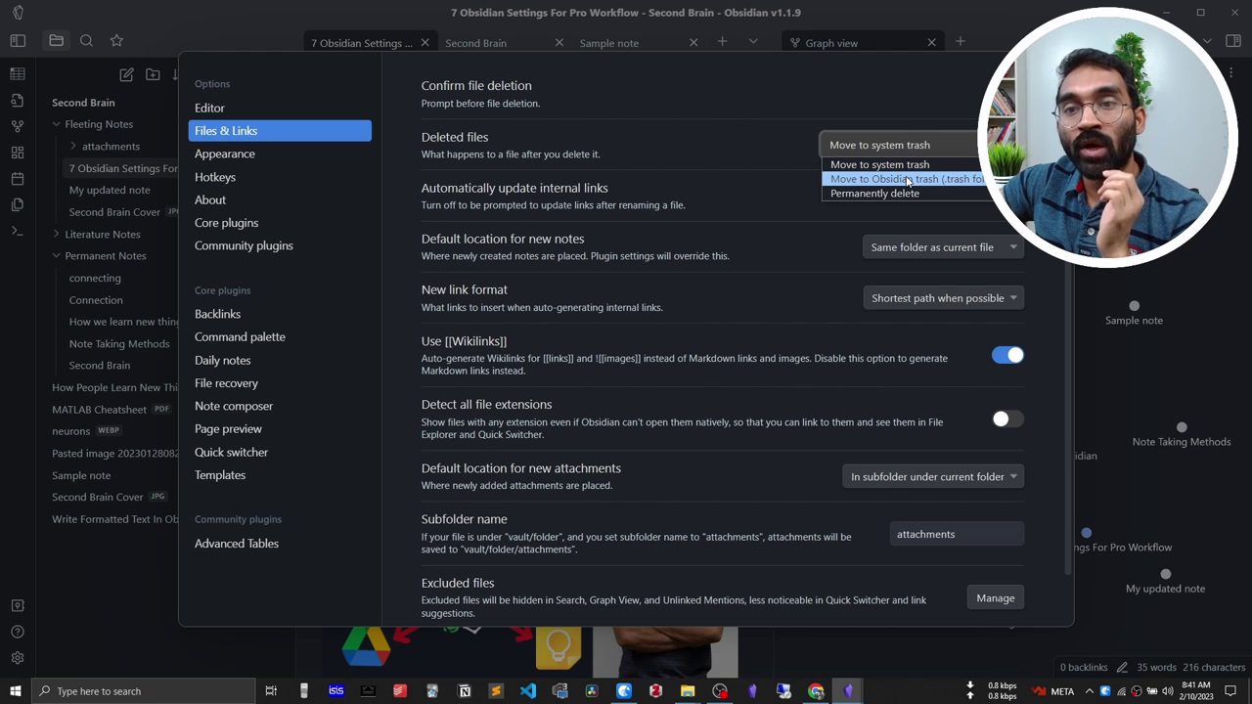
{"action": "left_click", "coordinate": [907, 179]}
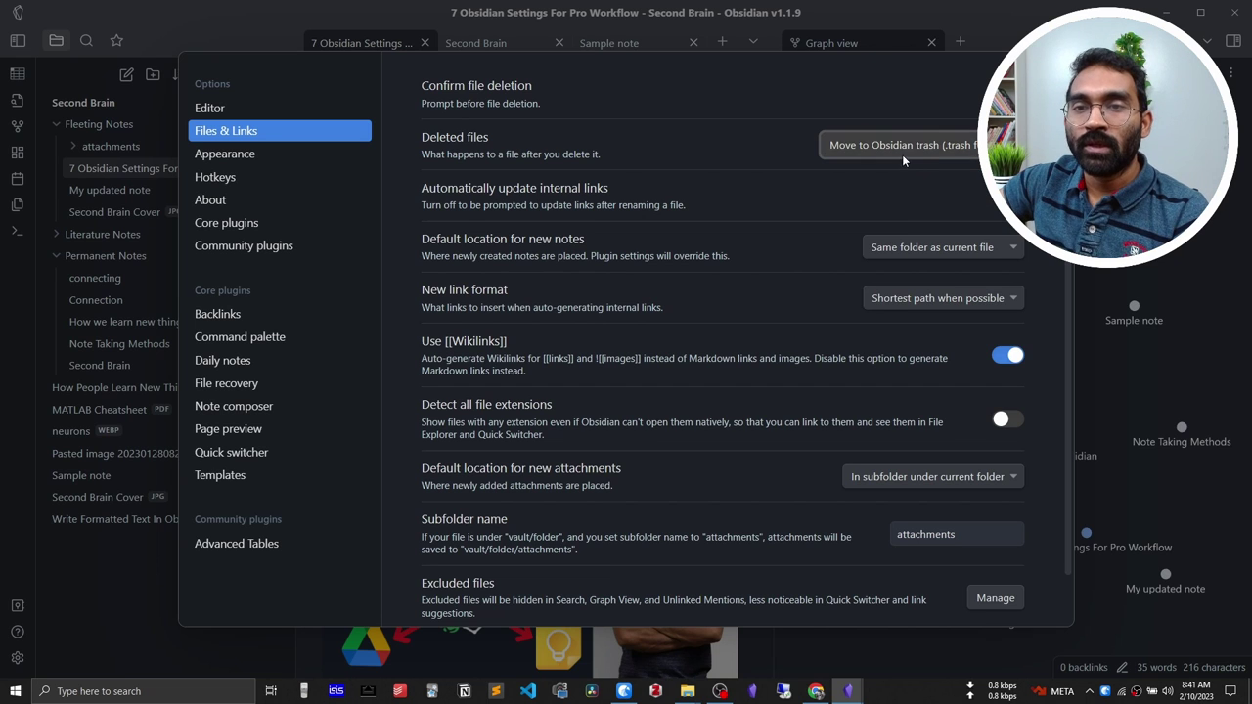
{"action": "key", "text": "Escape"}
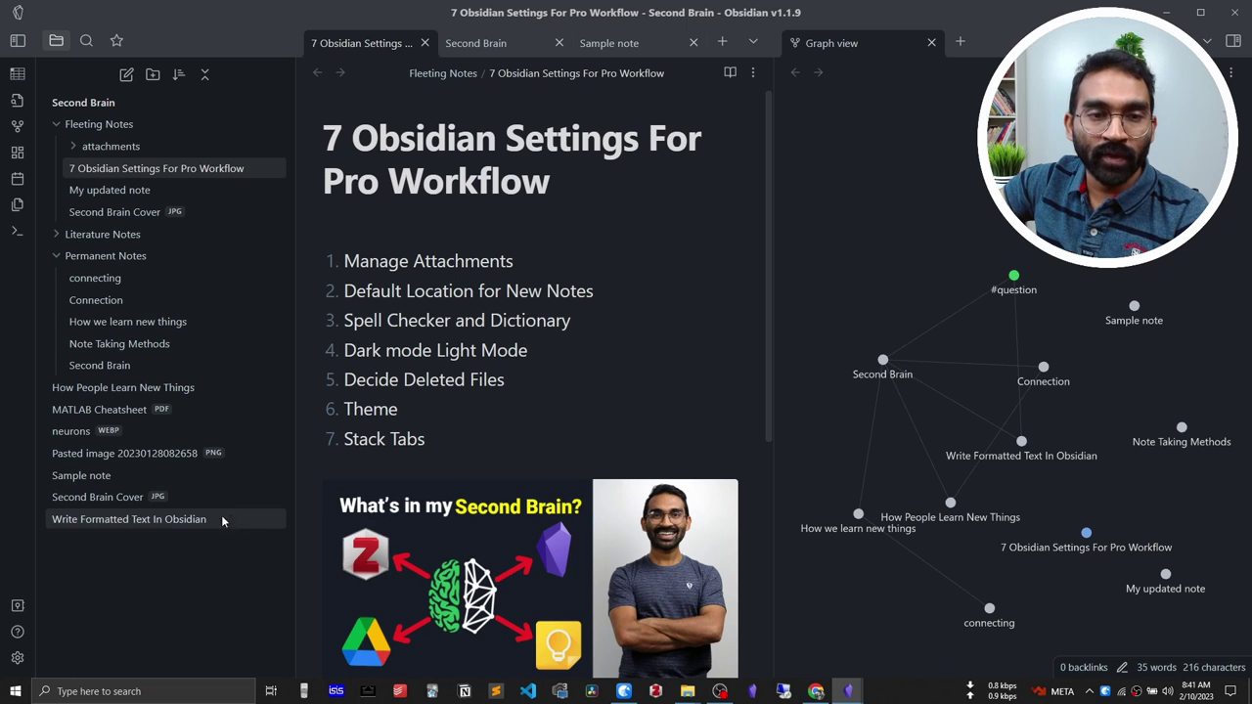
{"action": "left_click", "coordinate": [107, 477]}
{"action": "right_click", "coordinate": [108, 477]}
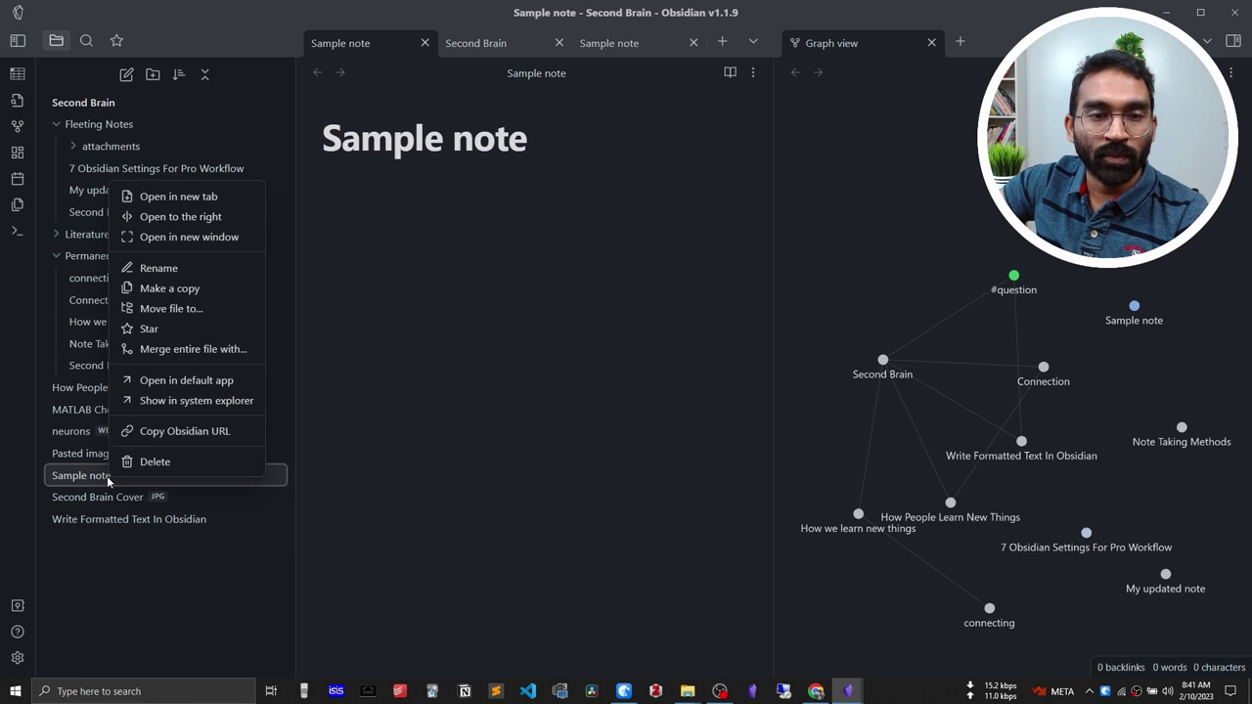
{"action": "left_click", "coordinate": [159, 462]}
{"action": "left_click", "coordinate": [758, 407]}
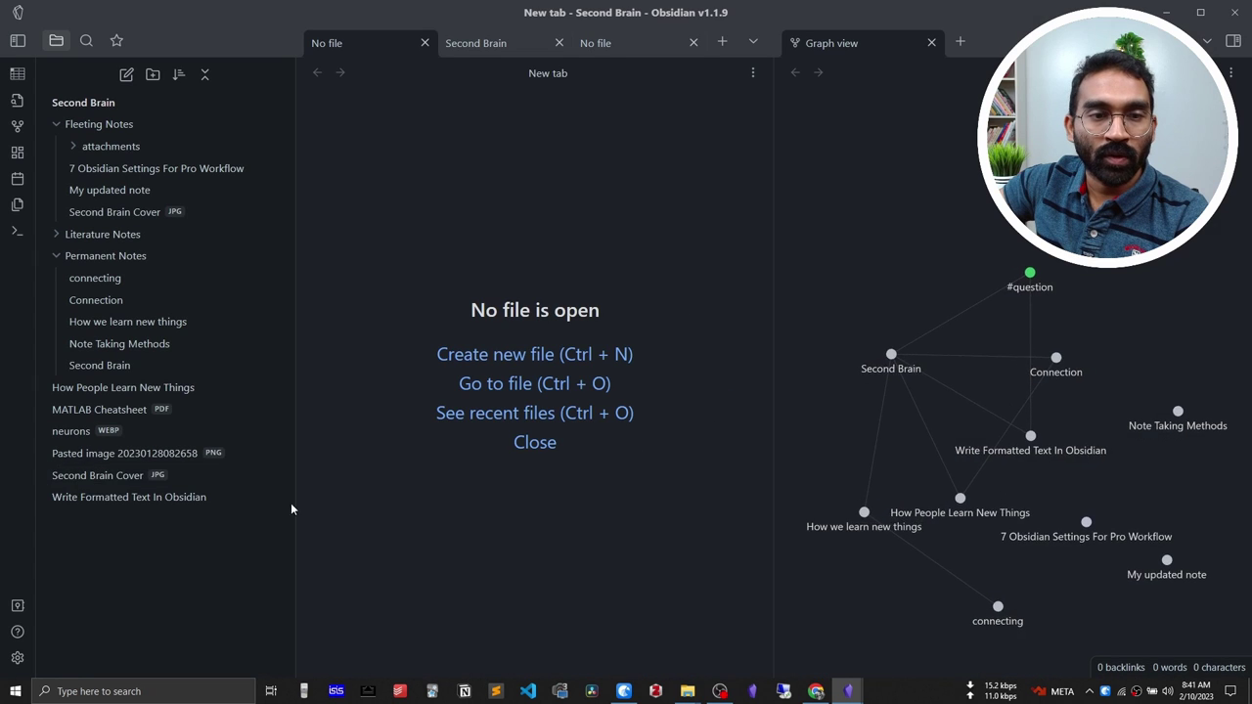
{"action": "left_click", "coordinate": [157, 453]}
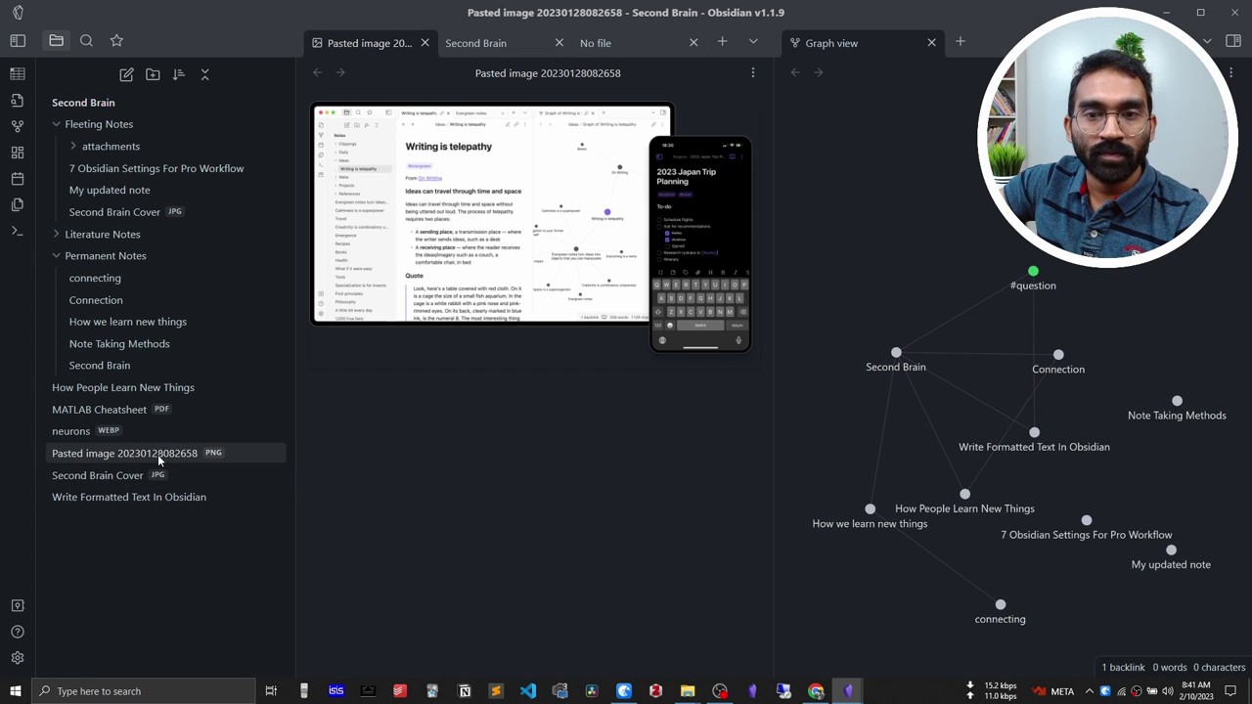
{"action": "right_click", "coordinate": [157, 454]}
{"action": "left_click", "coordinate": [204, 446]}
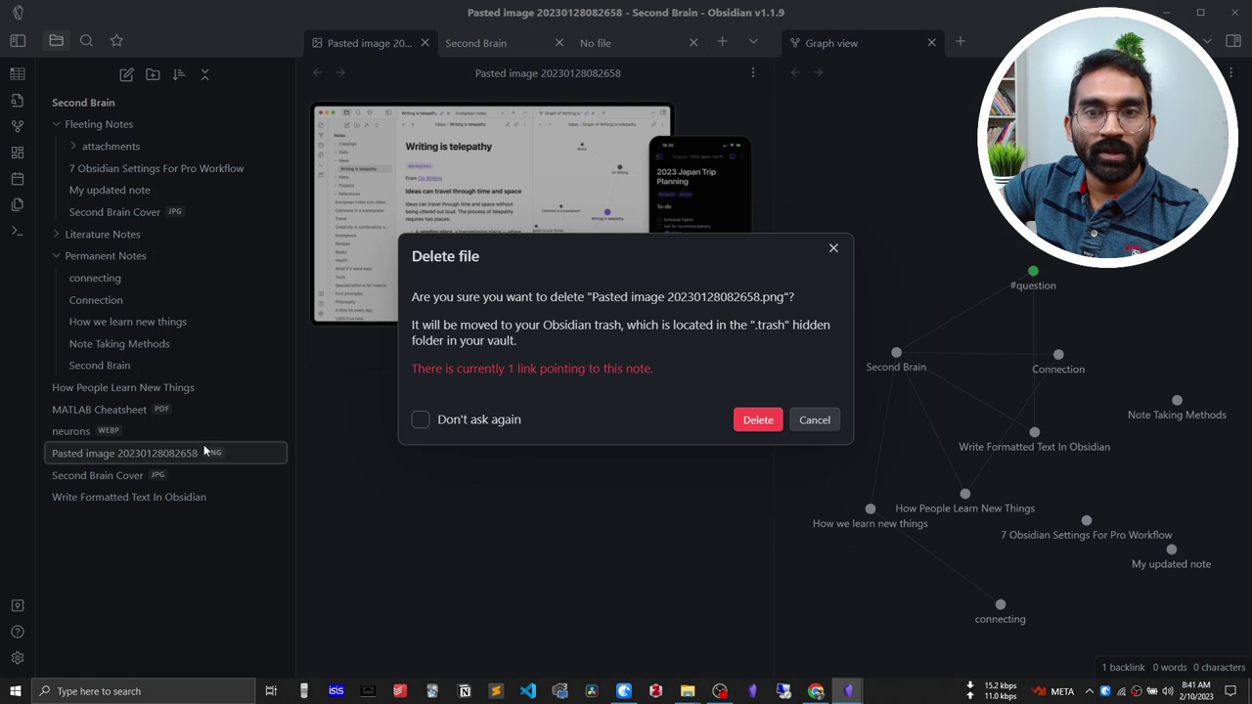
{"action": "left_click", "coordinate": [757, 420]}
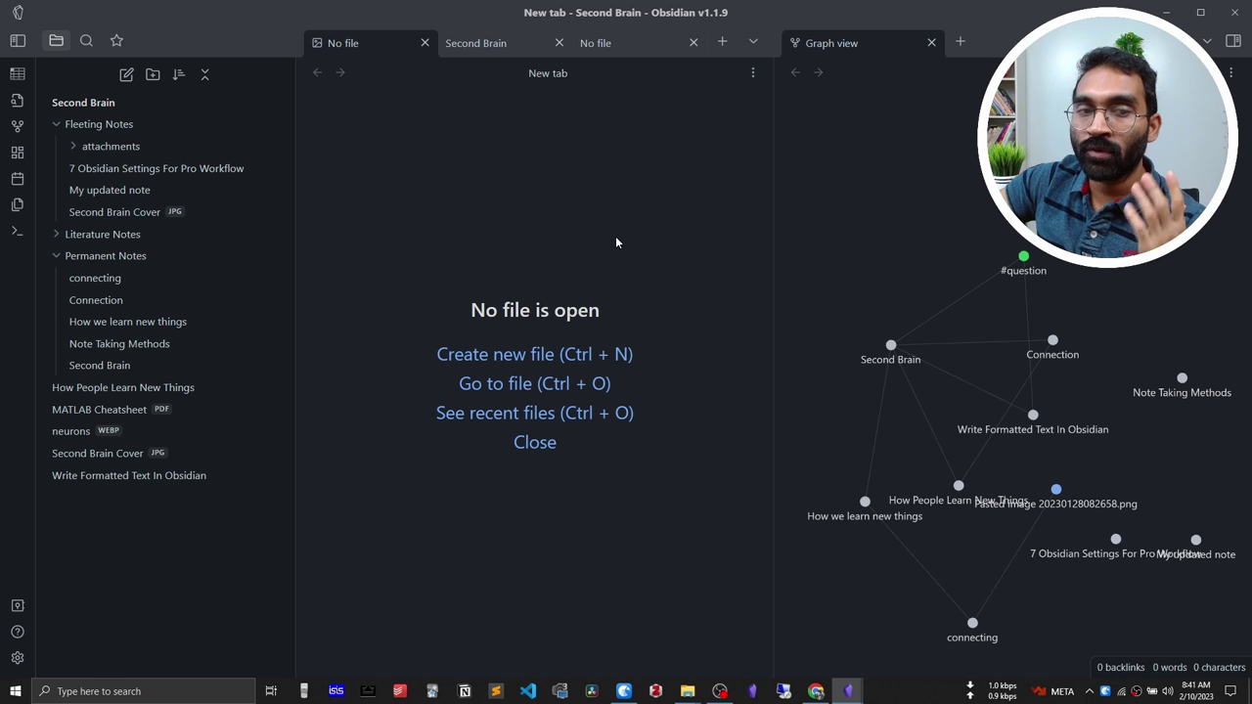
Step: Reveal the 7 Obsidian Settings For Pro Workflow note in the system file explorer
{"action": "left_click", "coordinate": [146, 387]}
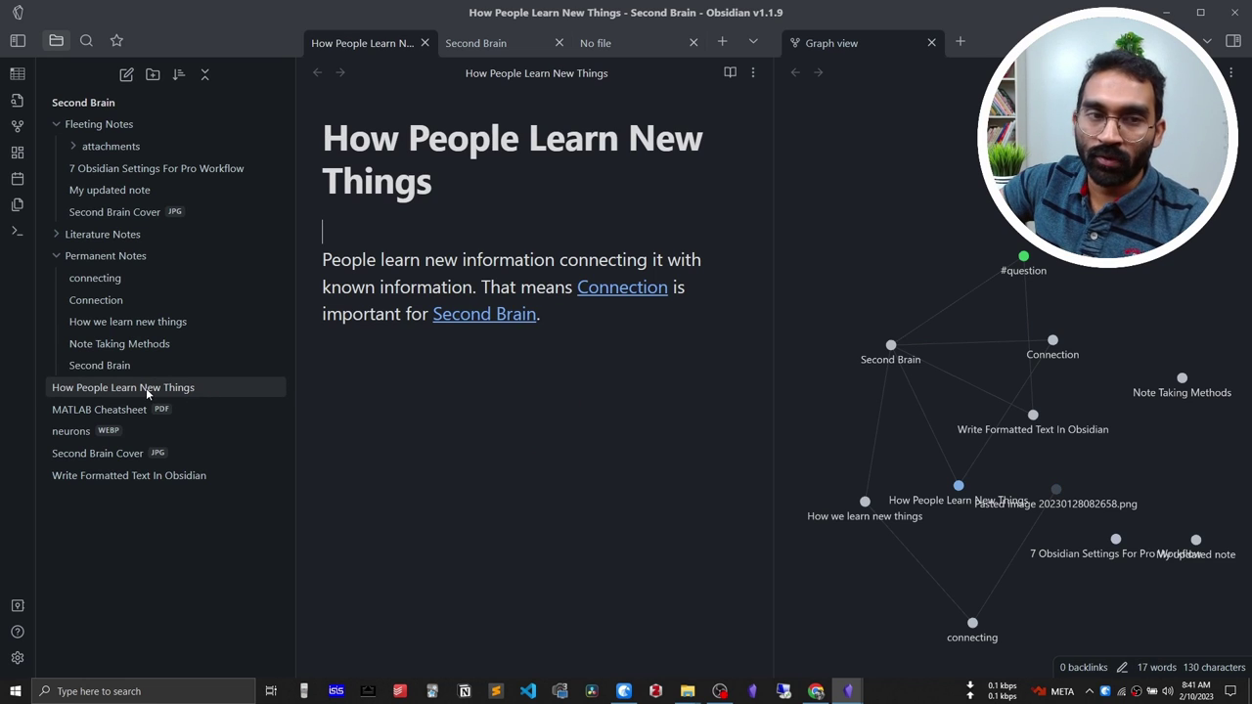
{"action": "left_click", "coordinate": [158, 168]}
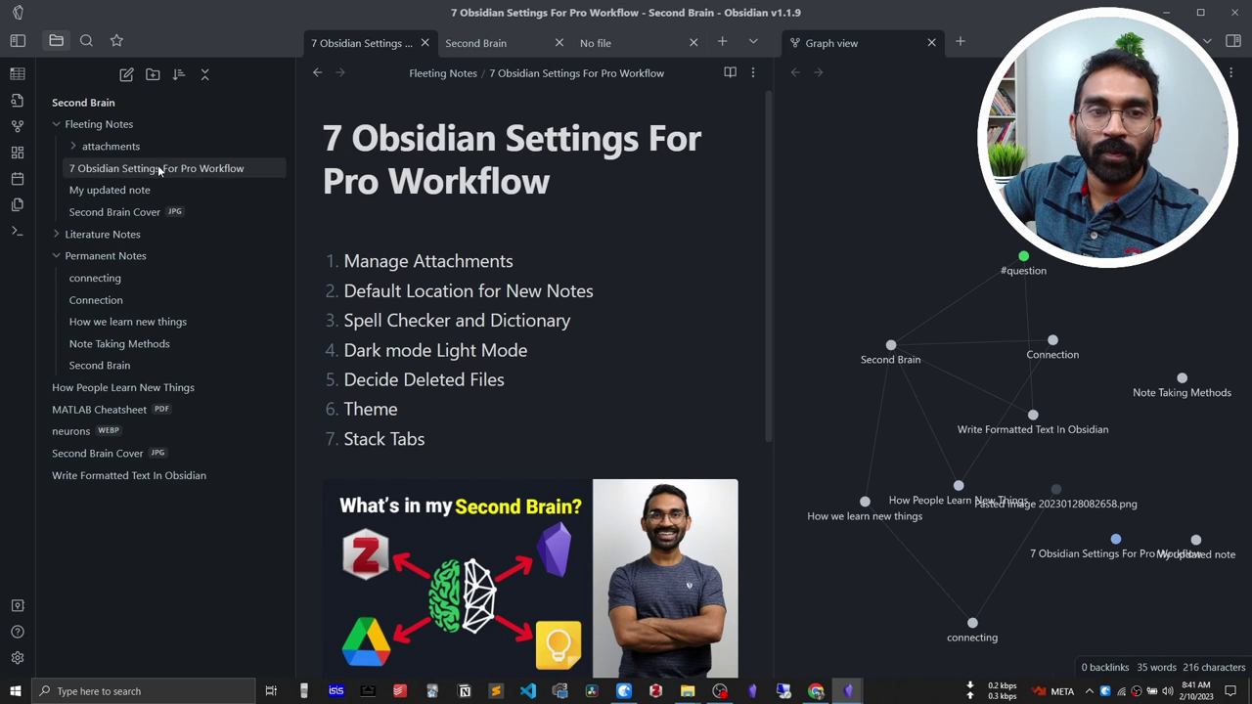
{"action": "right_click", "coordinate": [160, 168]}
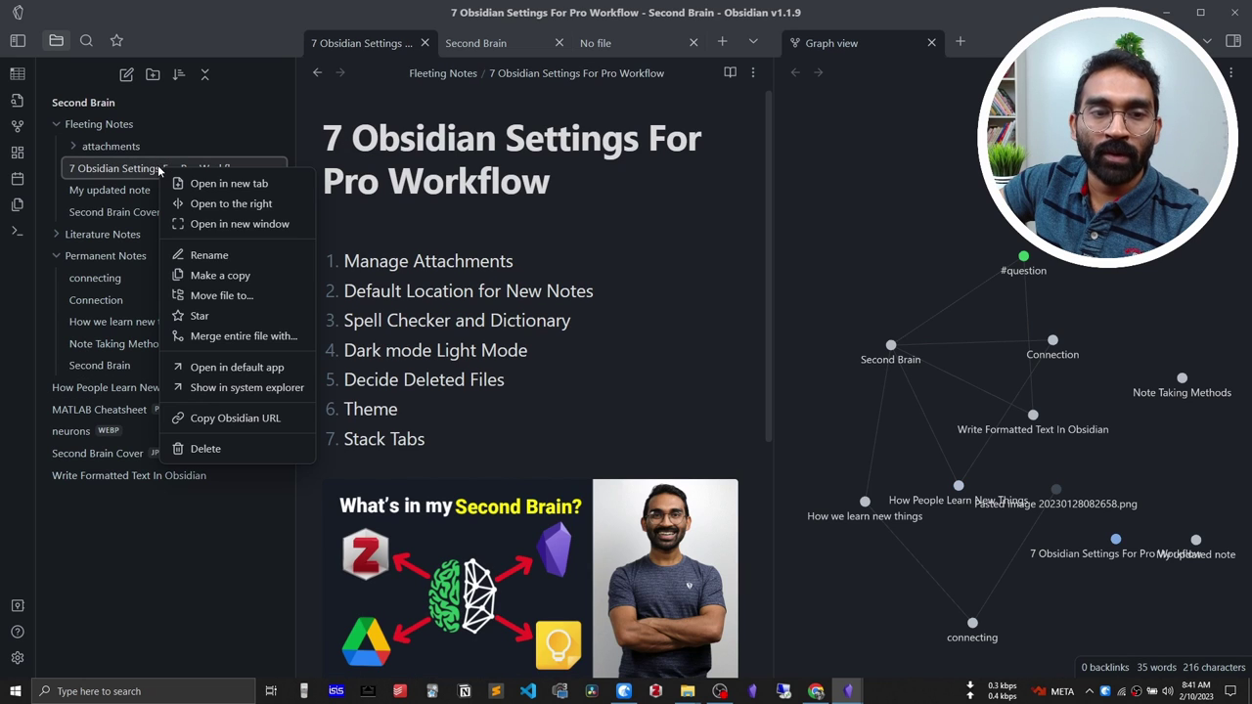
{"action": "left_click", "coordinate": [262, 388]}
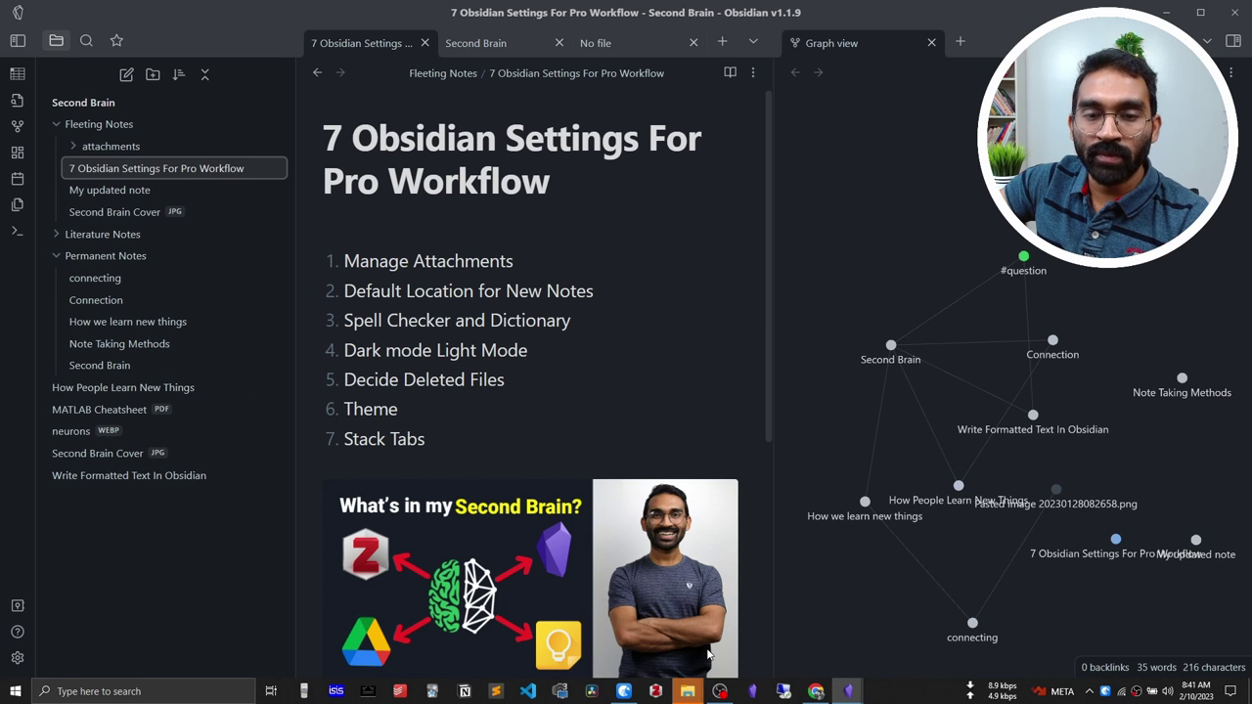
Step: Bring the Fleeting Notes explorer window forward and go up to the Second Brain vault folder
{"action": "mouse_move", "coordinate": [709, 690]}
{"action": "left_click", "coordinate": [883, 650]}
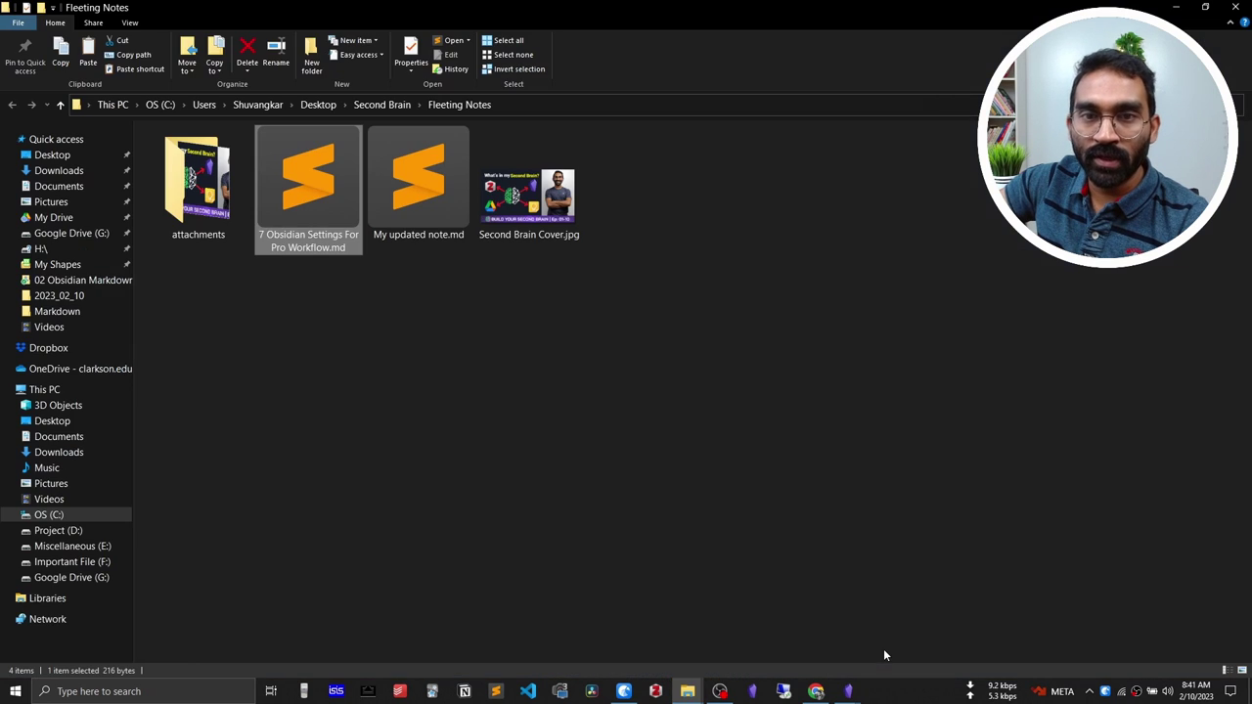
{"action": "left_click", "coordinate": [493, 356]}
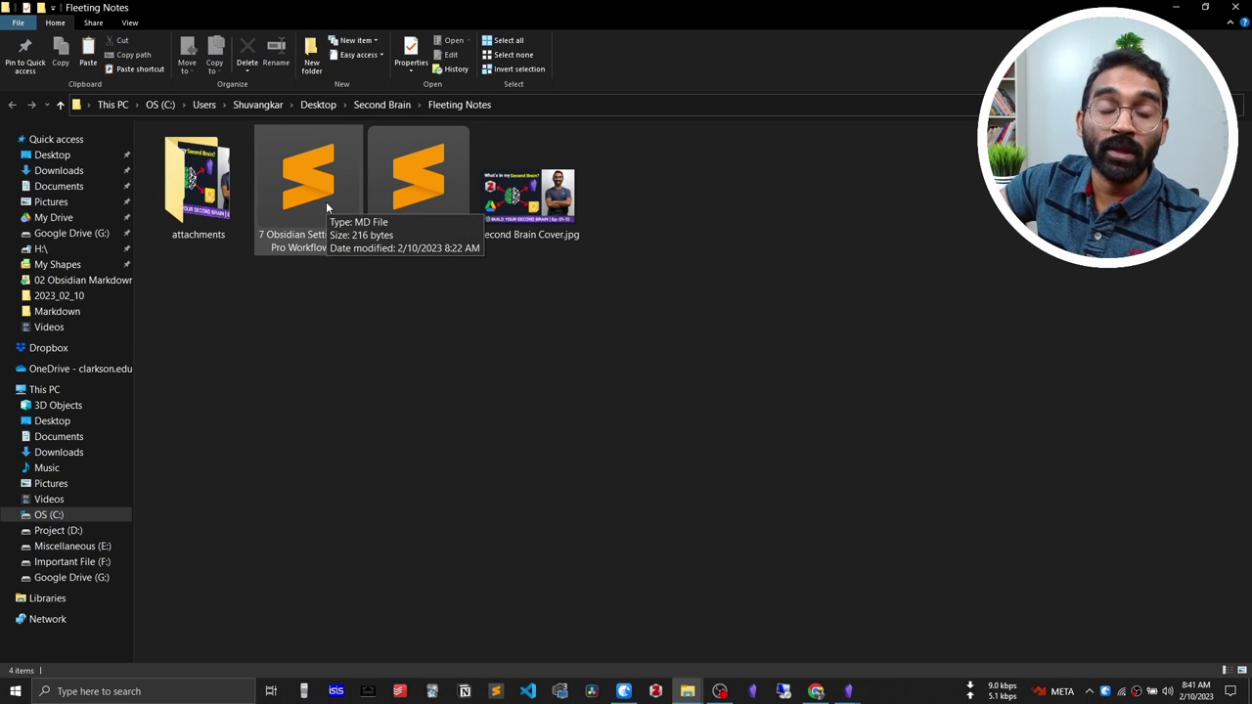
{"action": "left_click", "coordinate": [376, 106]}
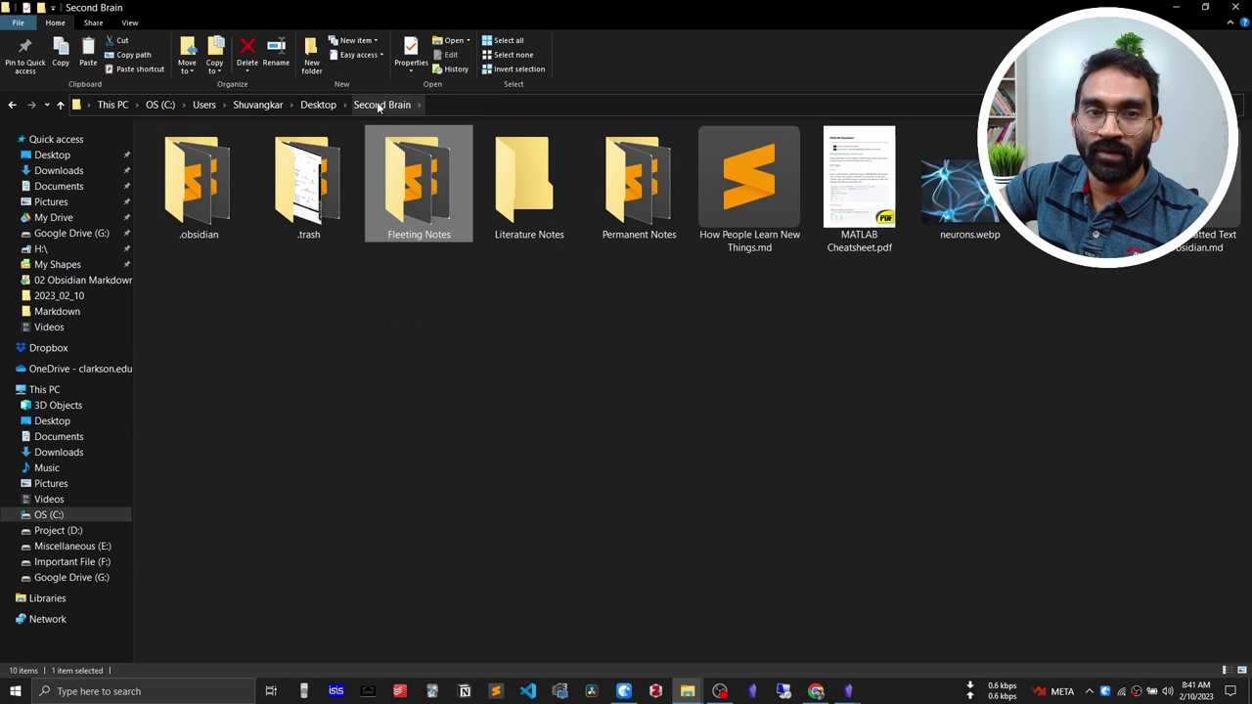
{"action": "left_click", "coordinate": [382, 344]}
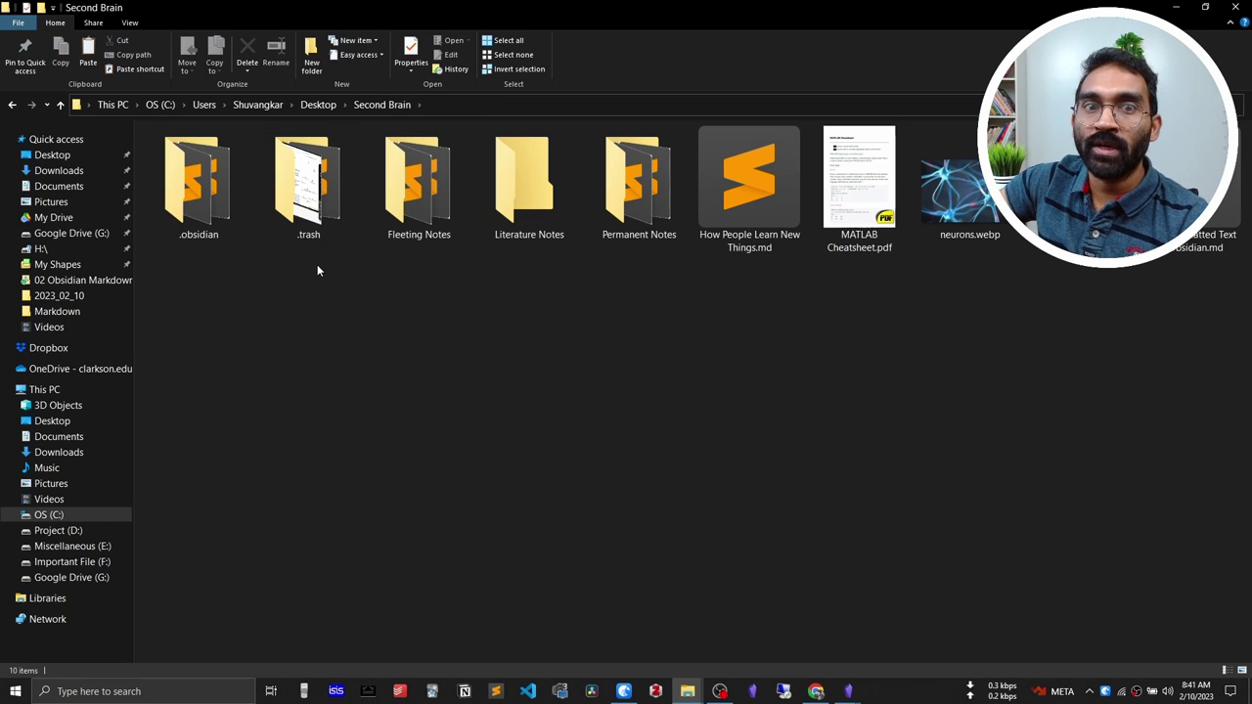
Step: Open the .trash folder and select the deleted pasted image and Sample note.md
{"action": "mouse_move", "coordinate": [305, 225]}
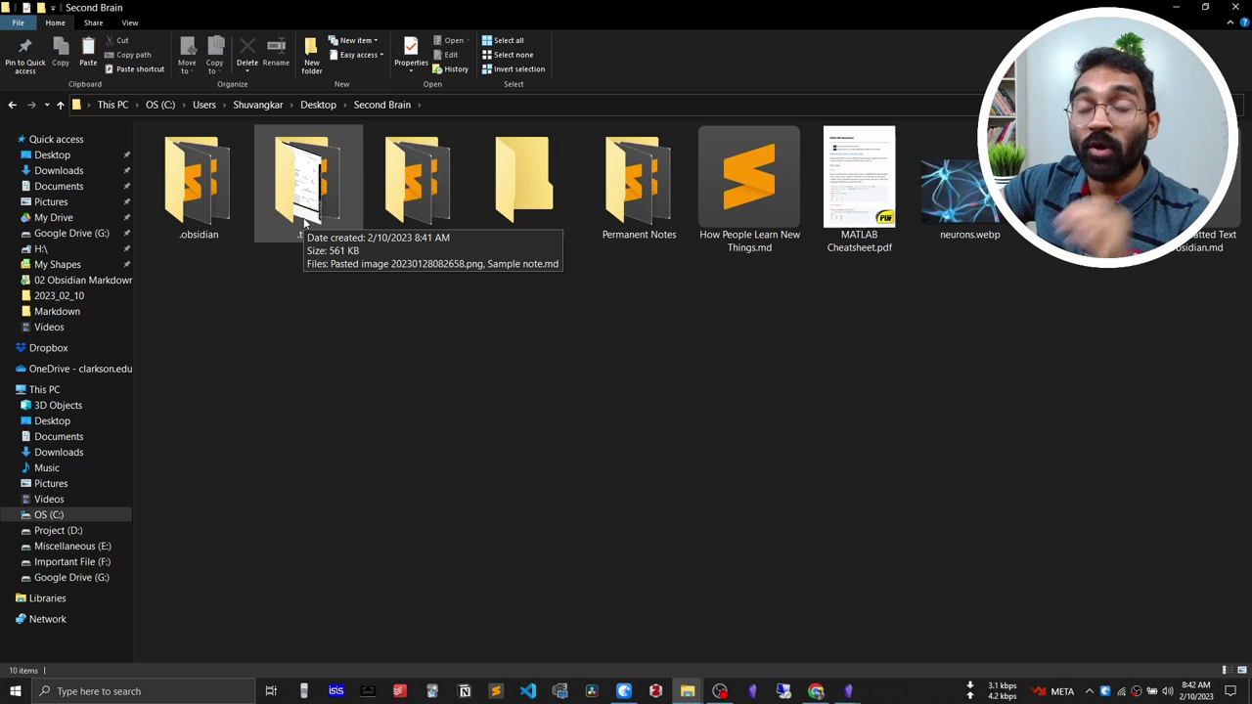
{"action": "double_click", "coordinate": [304, 219]}
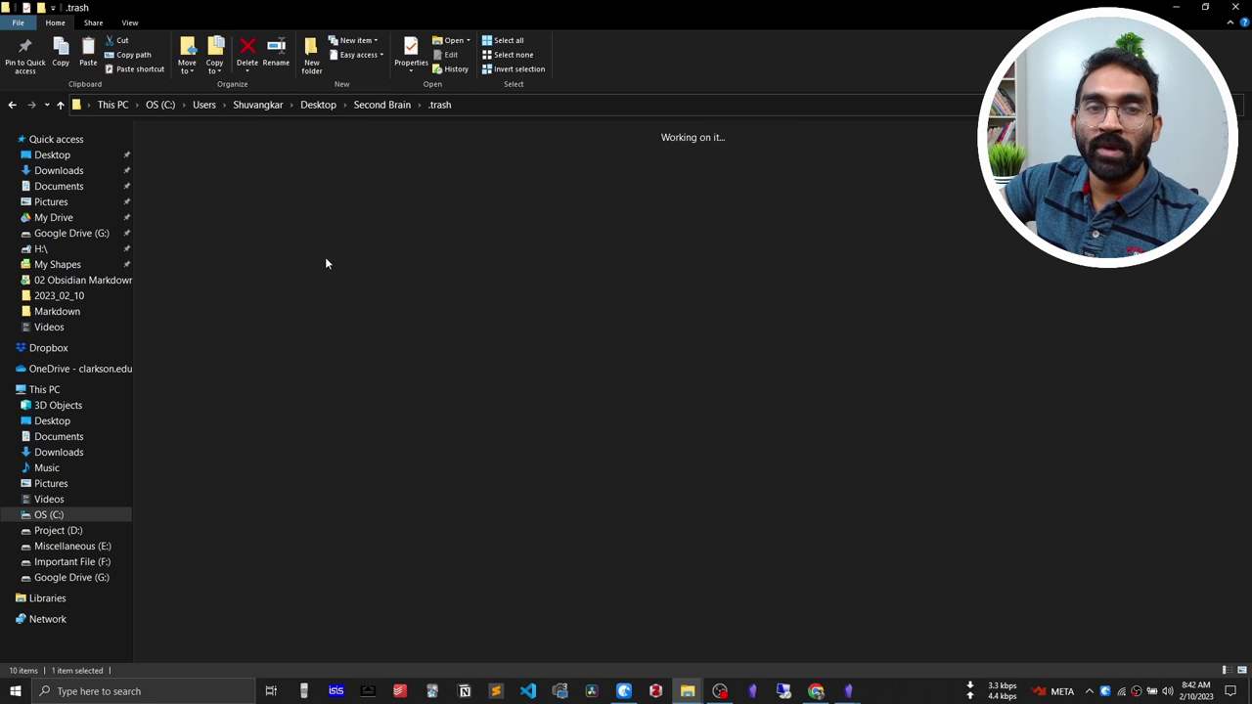
{"action": "left_click", "coordinate": [183, 187]}
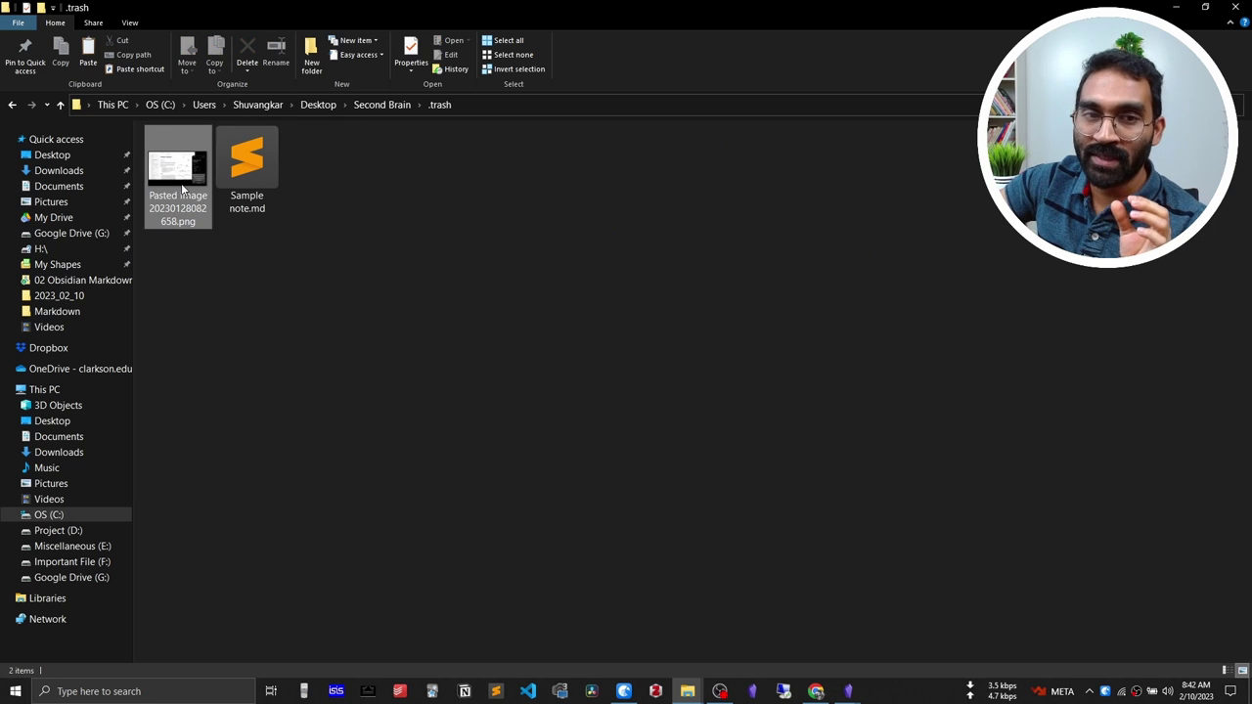
{"action": "left_click", "coordinate": [250, 193]}
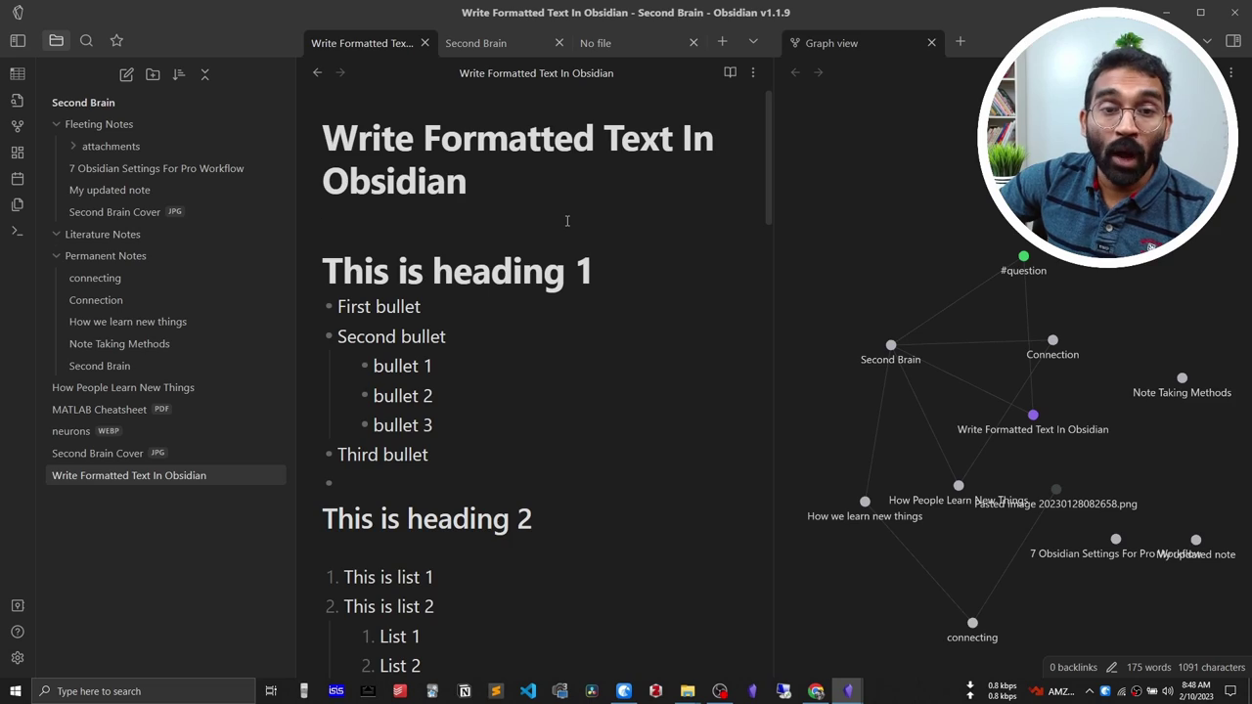
Step: Install and use the Things community theme from Settings > Appearance > Themes
{"action": "scroll", "coordinate": [566, 221], "scroll_direction": "down", "scroll_amount": 8}
{"action": "scroll", "coordinate": [577, 265], "scroll_direction": "down", "scroll_amount": 10}
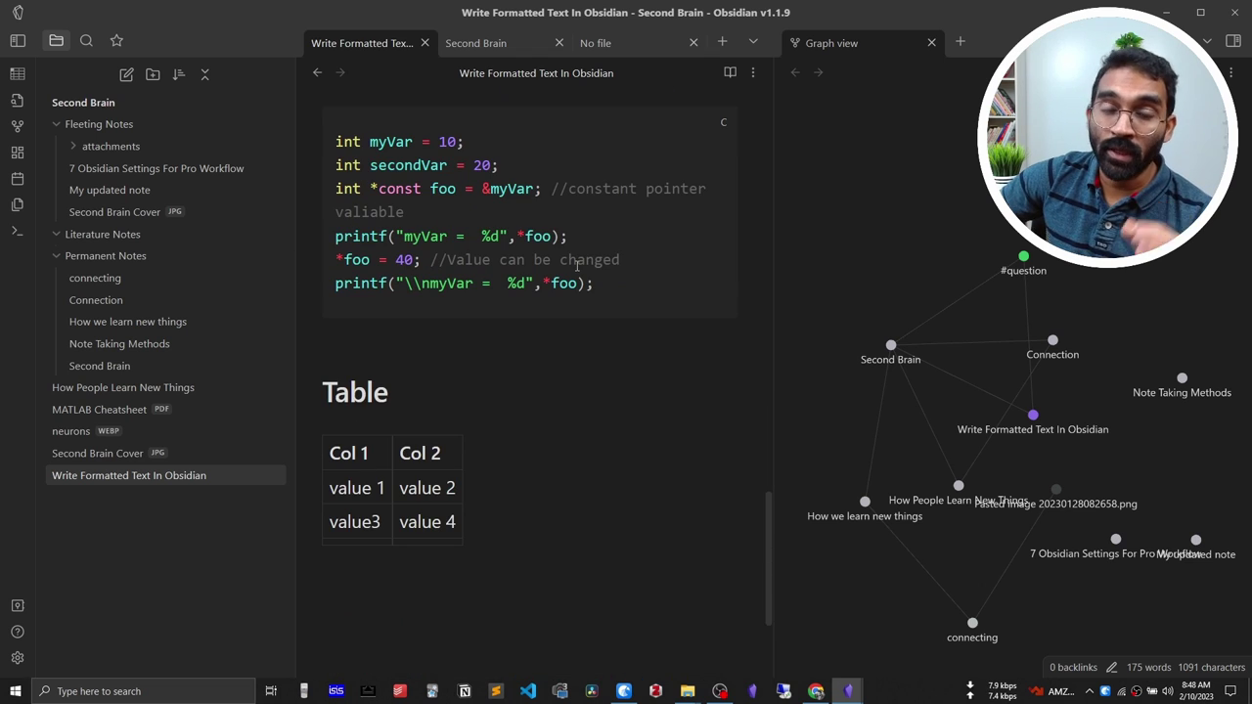
{"action": "left_click", "coordinate": [17, 658]}
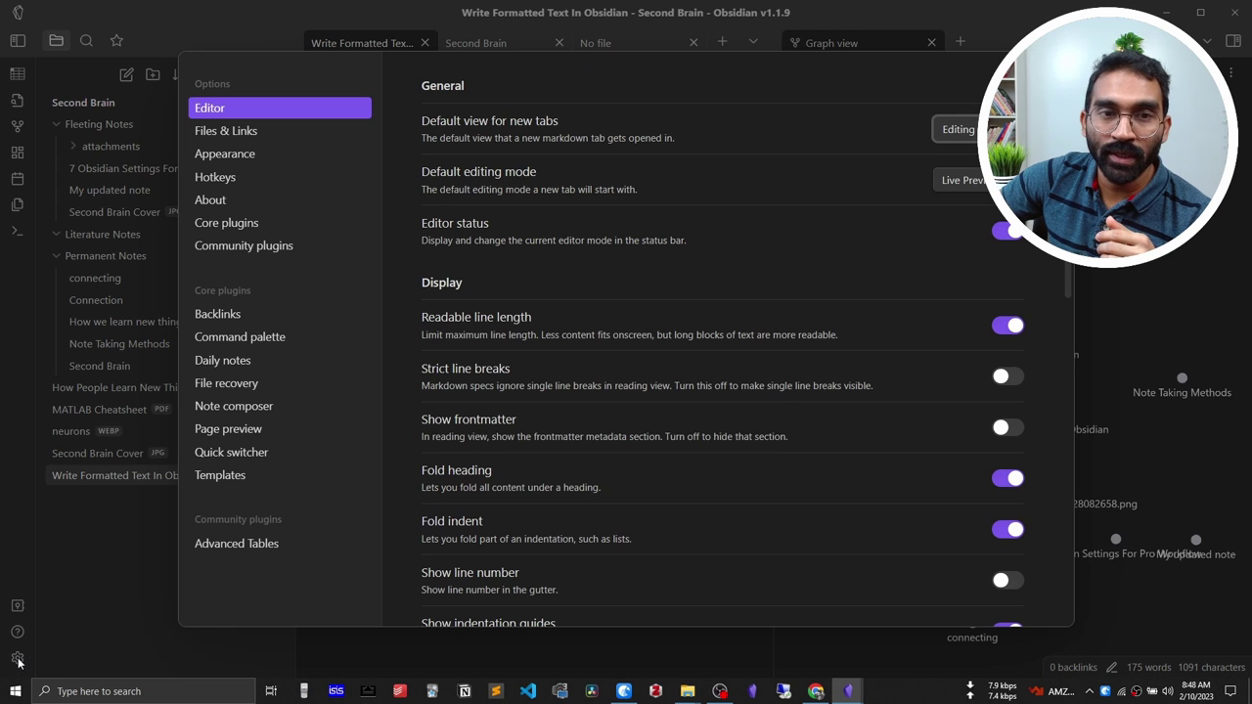
{"action": "left_click", "coordinate": [228, 158]}
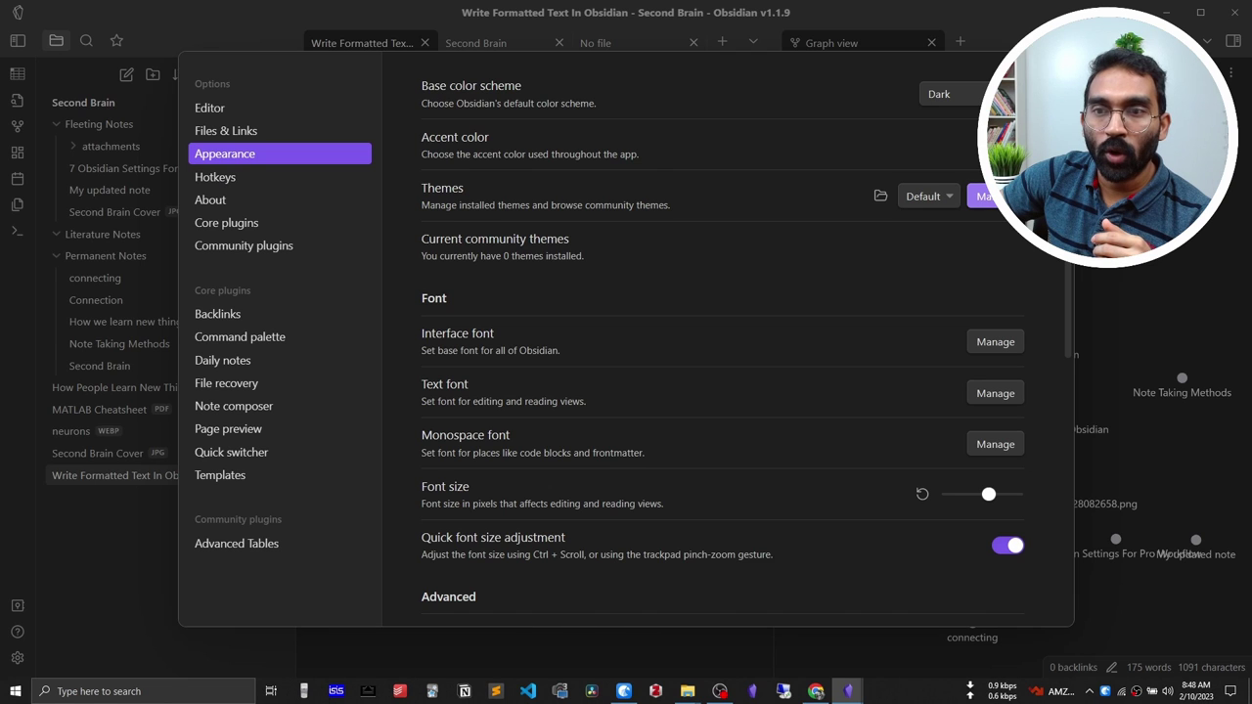
{"action": "left_click", "coordinate": [986, 195]}
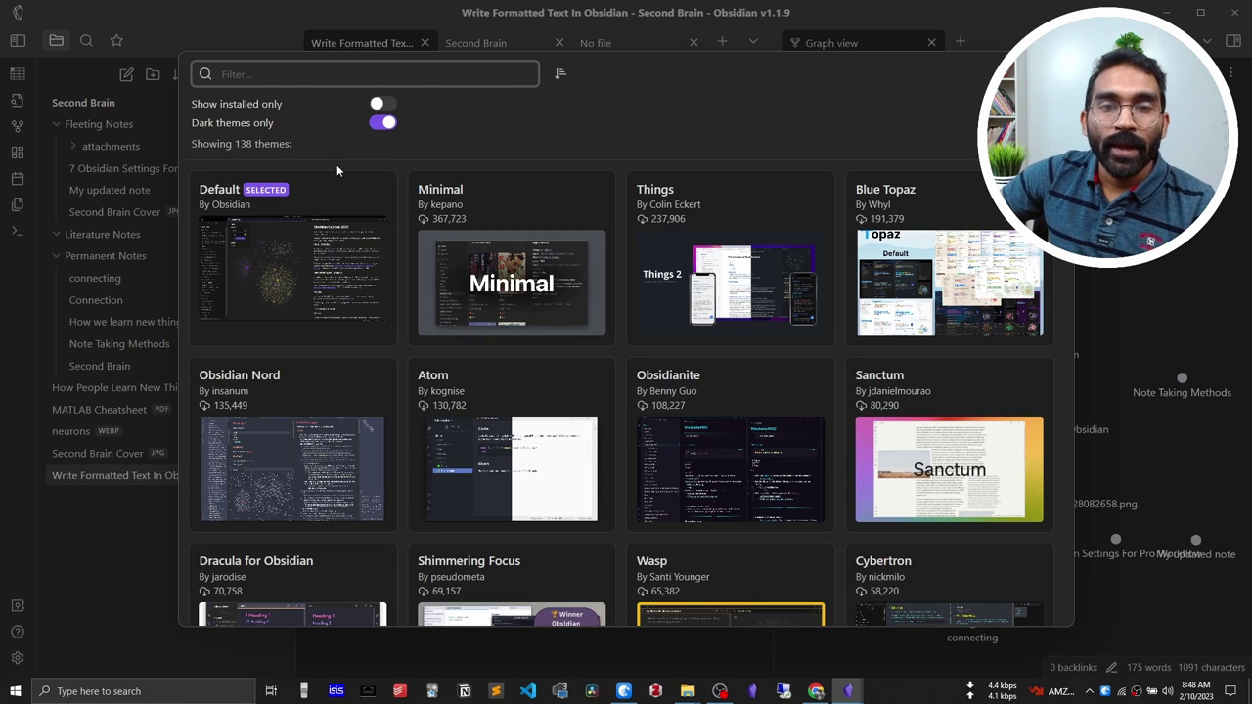
{"action": "left_click", "coordinate": [663, 225]}
{"action": "left_click", "coordinate": [508, 259]}
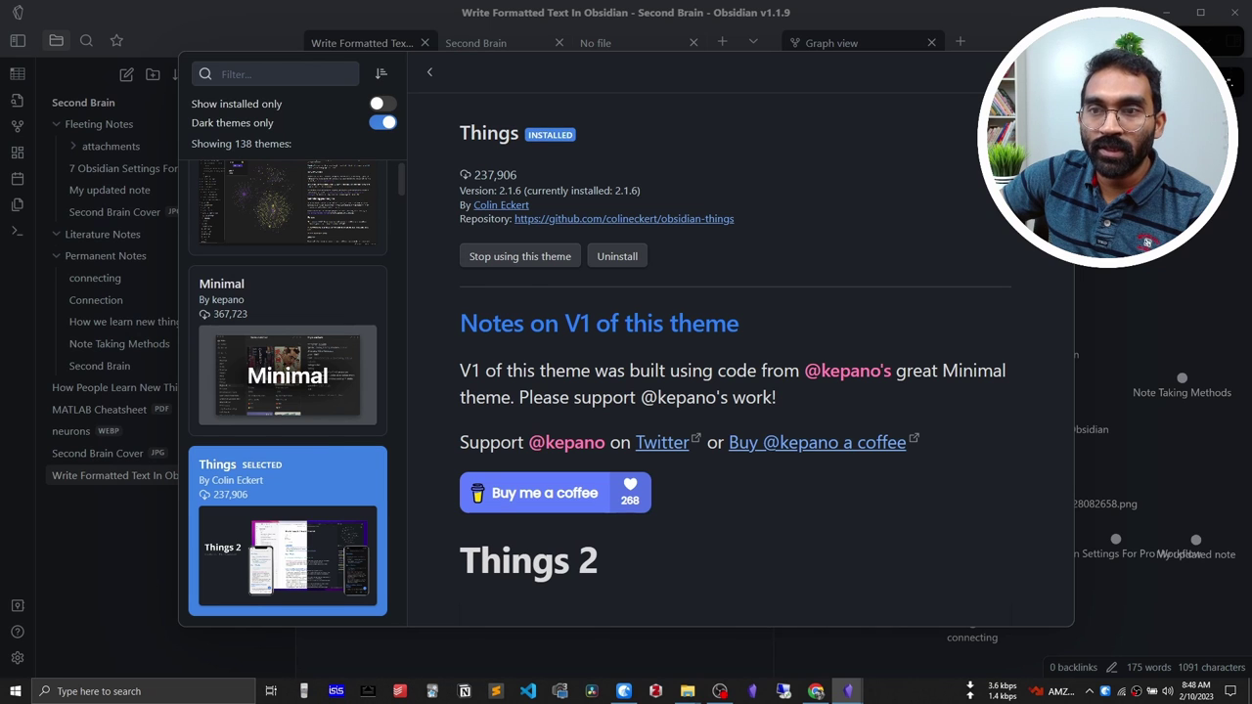
{"action": "key", "text": "Escape"}
{"action": "key", "text": "Escape"}
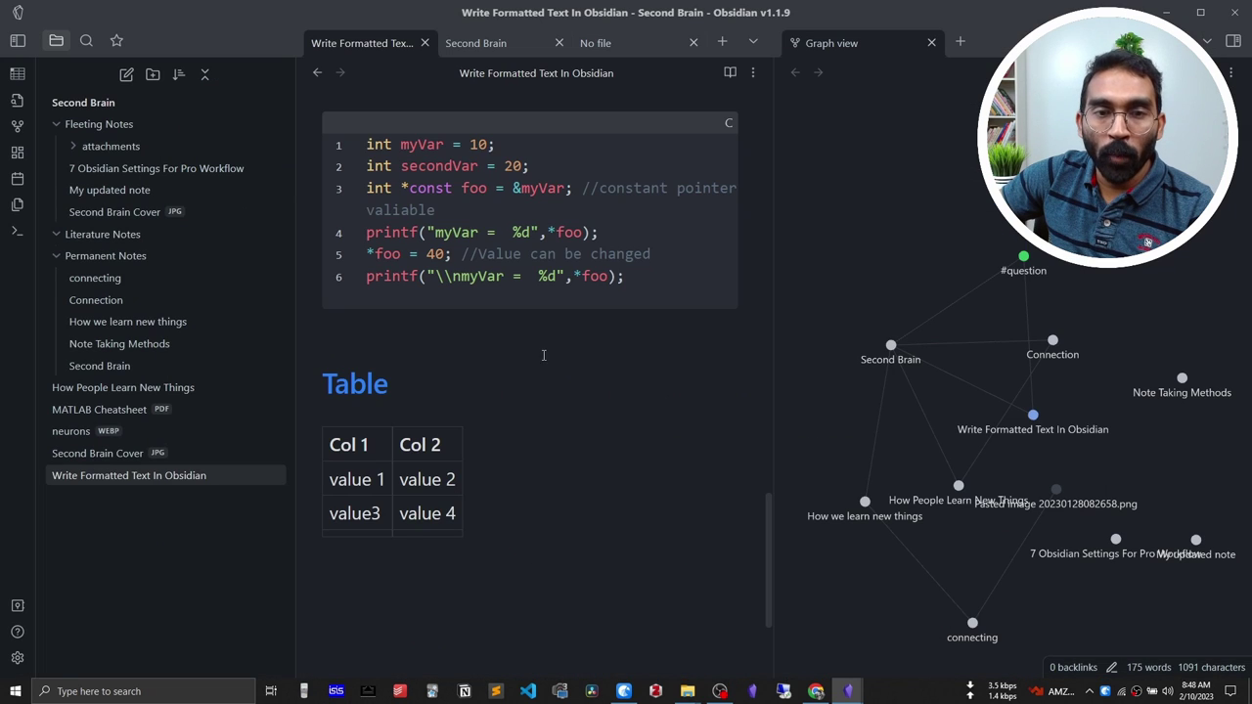
Step: Scroll through the settings note to review it under the Things theme
{"action": "scroll", "coordinate": [543, 355], "scroll_direction": "up", "scroll_amount": 15}
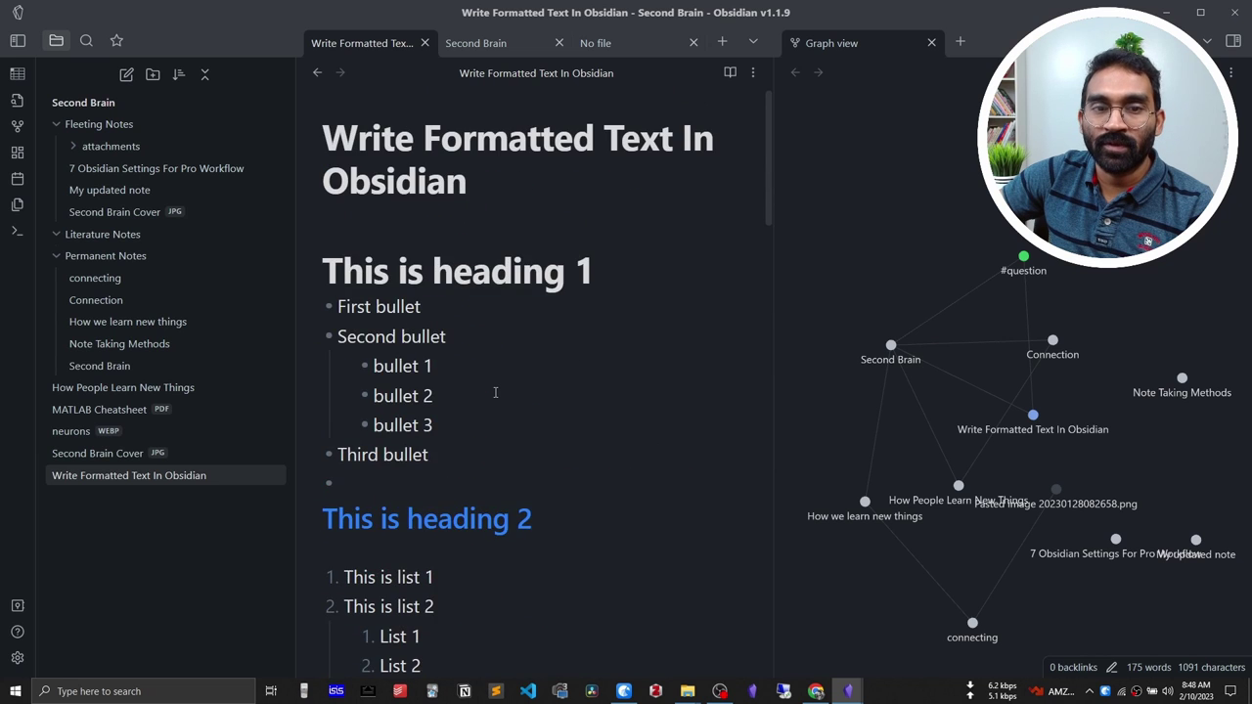
{"action": "scroll", "coordinate": [494, 392], "scroll_direction": "down", "scroll_amount": 6}
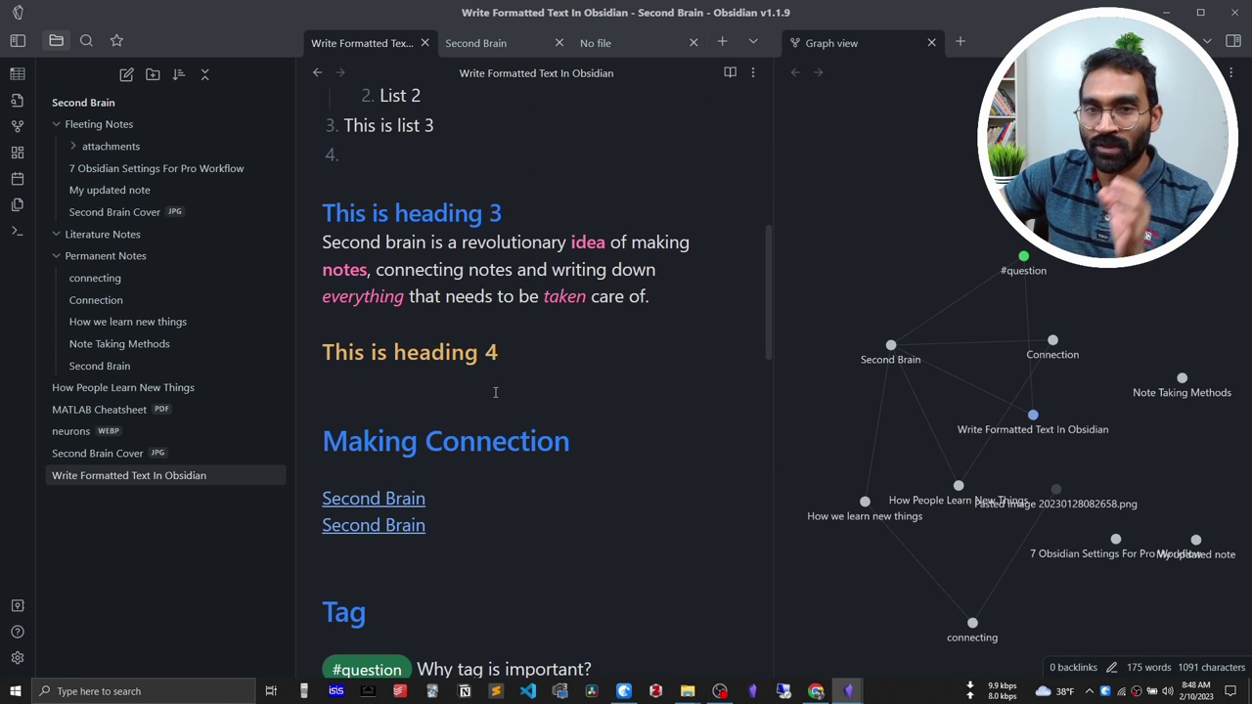
{"action": "scroll", "coordinate": [495, 392], "scroll_direction": "up", "scroll_amount": 6}
{"action": "scroll", "coordinate": [497, 391], "scroll_direction": "down", "scroll_amount": 3}
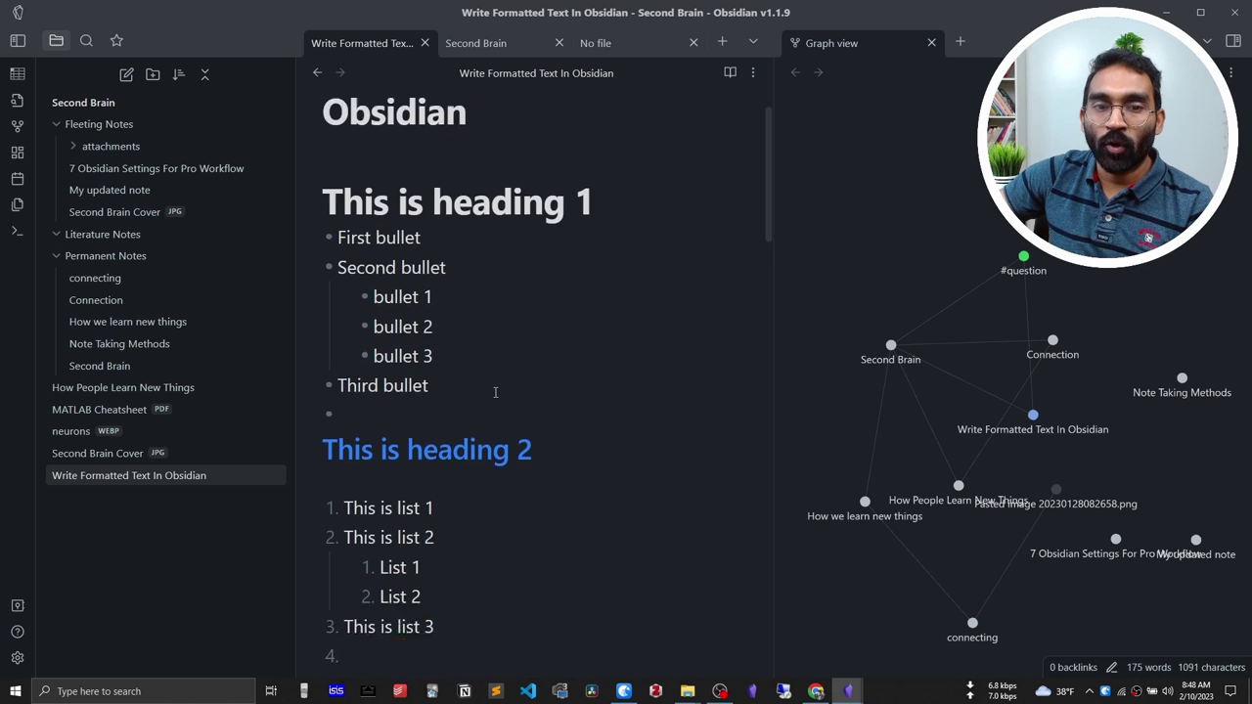
{"action": "left_click_drag", "start_coordinate": [544, 360], "coordinate": [364, 358]}
{"action": "scroll", "coordinate": [468, 343], "scroll_direction": "down", "scroll_amount": 10}
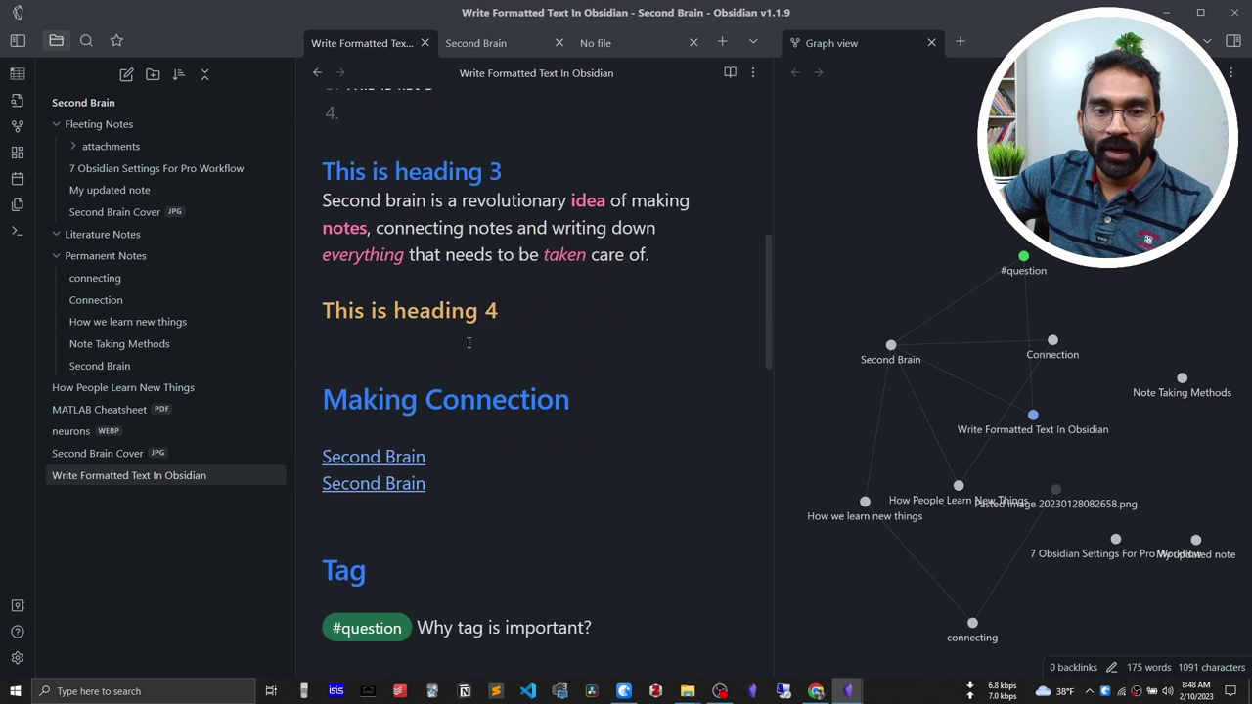
{"action": "scroll", "coordinate": [468, 343], "scroll_direction": "down", "scroll_amount": 5}
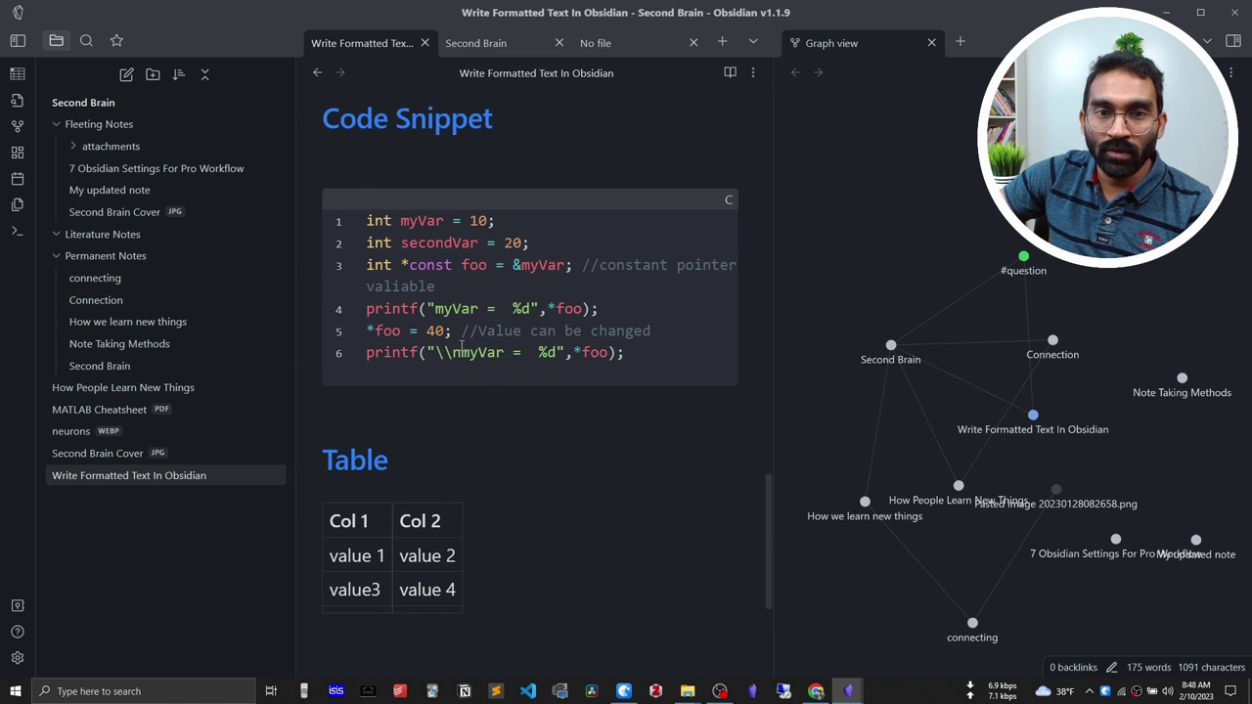
{"action": "scroll", "coordinate": [462, 347], "scroll_direction": "down", "scroll_amount": 5}
{"action": "scroll", "coordinate": [548, 335], "scroll_direction": "up", "scroll_amount": 15}
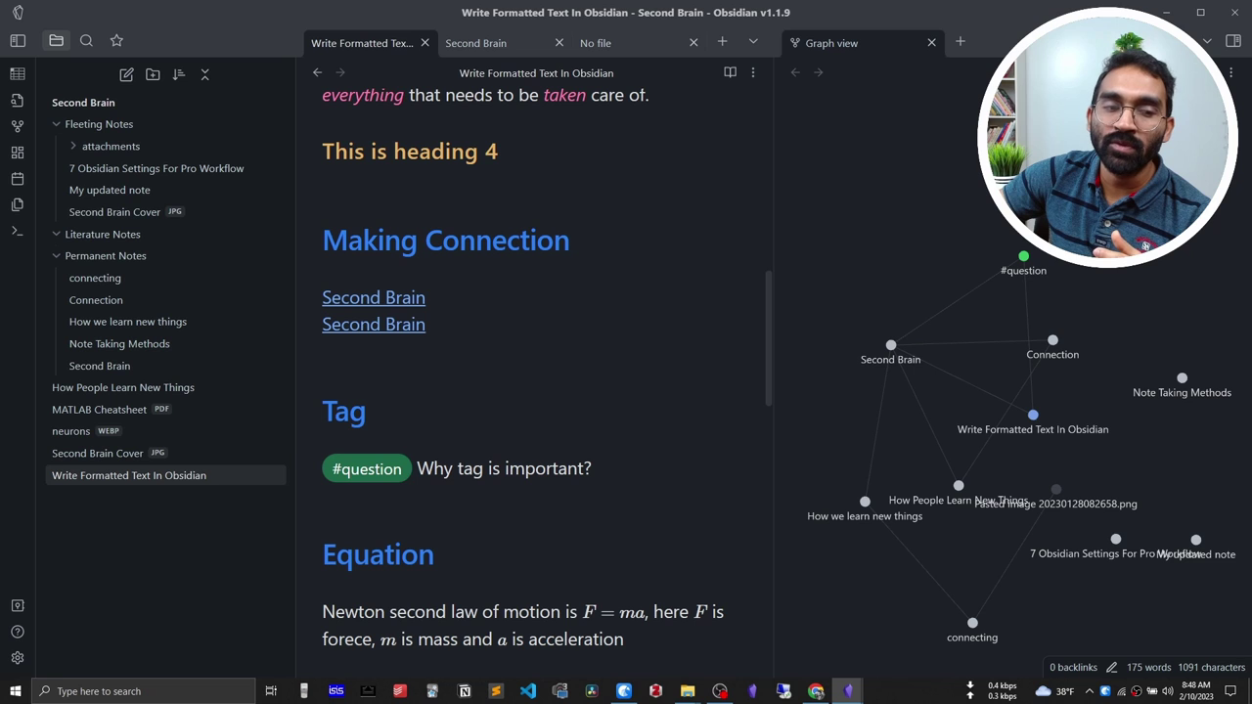
Step: Reopen the appearance settings and scroll through the community themes browser again
{"action": "left_click", "coordinate": [16, 657]}
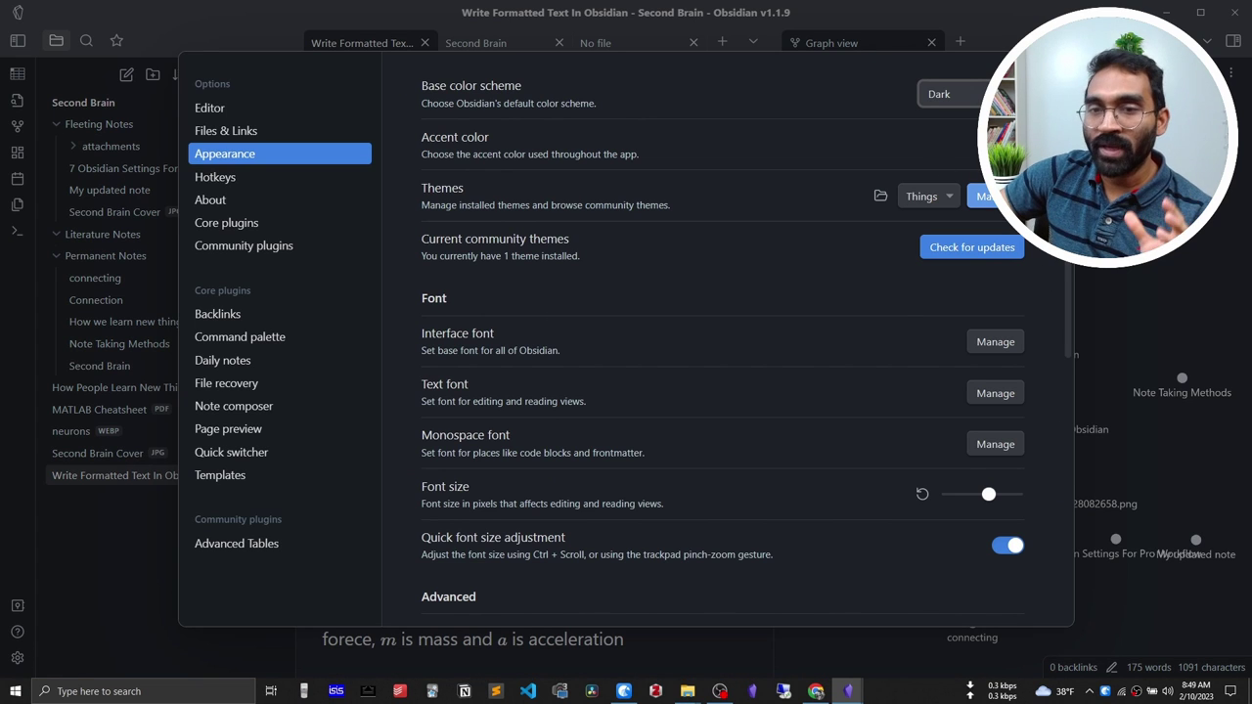
{"action": "left_click", "coordinate": [989, 196]}
{"action": "scroll", "coordinate": [622, 336], "scroll_direction": "down", "scroll_amount": 6}
{"action": "scroll", "coordinate": [623, 334], "scroll_direction": "down", "scroll_amount": 8}
{"action": "scroll", "coordinate": [622, 321], "scroll_direction": "down", "scroll_amount": 5}
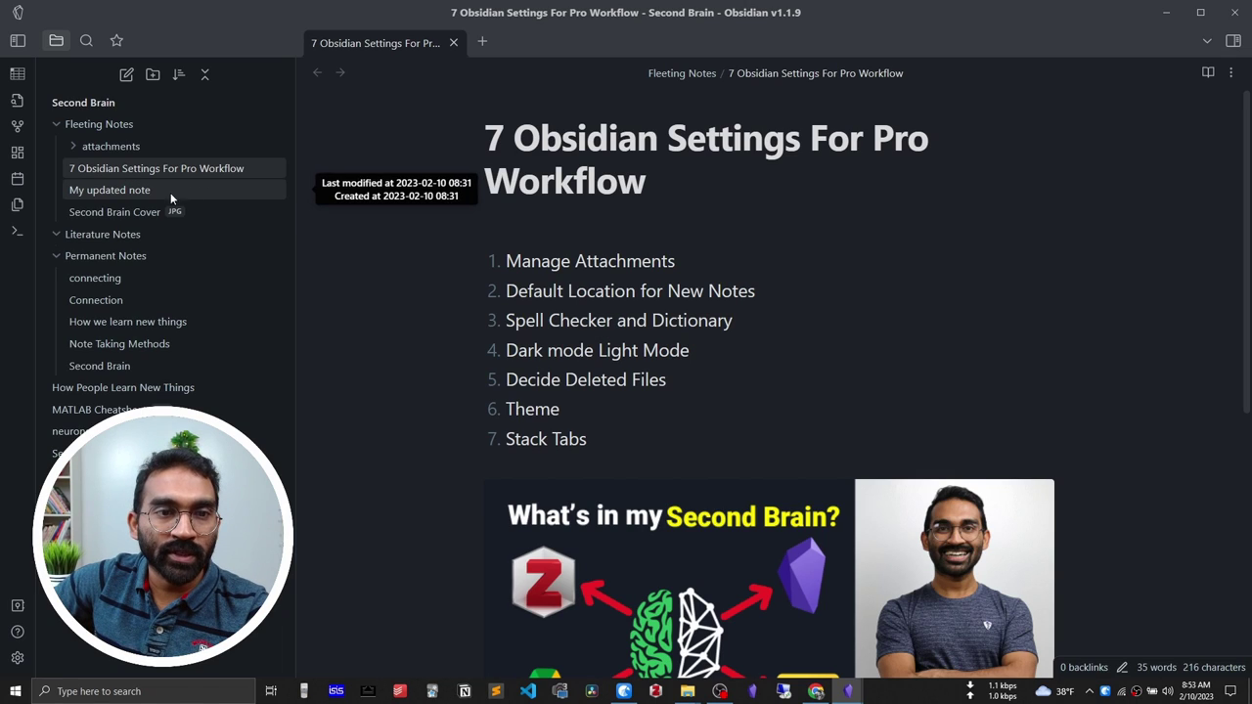
Step: Open connecting, Connection, How we learn new things, Note Taking Methods, Second Brain, How People Learn New Things and Write Formatted Text notes in new tabs
{"action": "left_click", "coordinate": [115, 280], "text": "ctrl"}
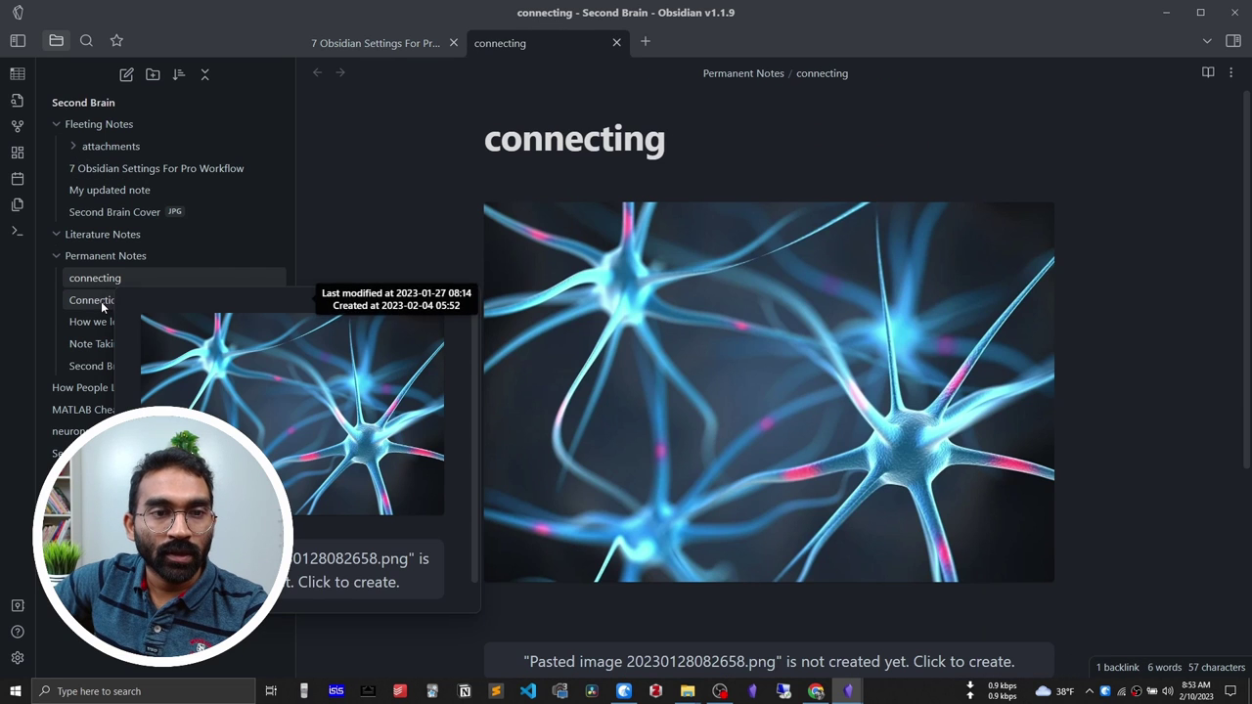
{"action": "left_click", "coordinate": [101, 302], "text": "ctrl"}
{"action": "left_click", "coordinate": [95, 323], "text": "ctrl"}
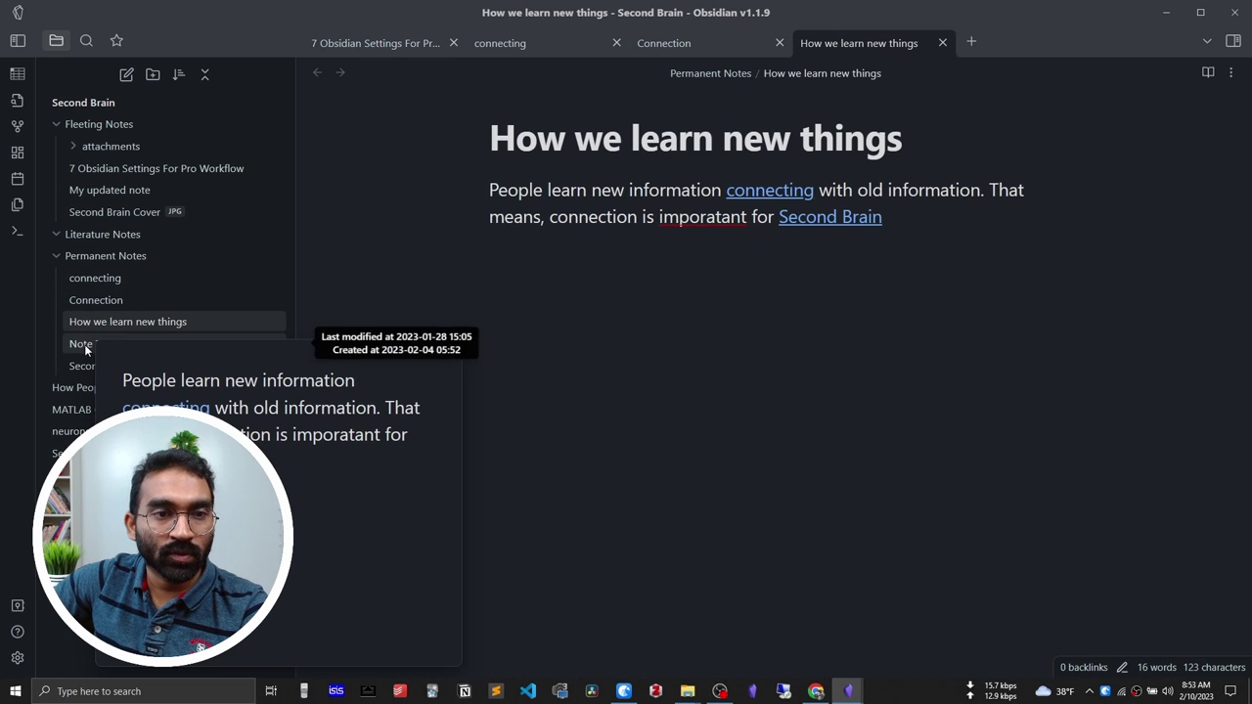
{"action": "left_click", "coordinate": [84, 344], "text": "ctrl"}
{"action": "left_click", "coordinate": [83, 365], "text": "ctrl"}
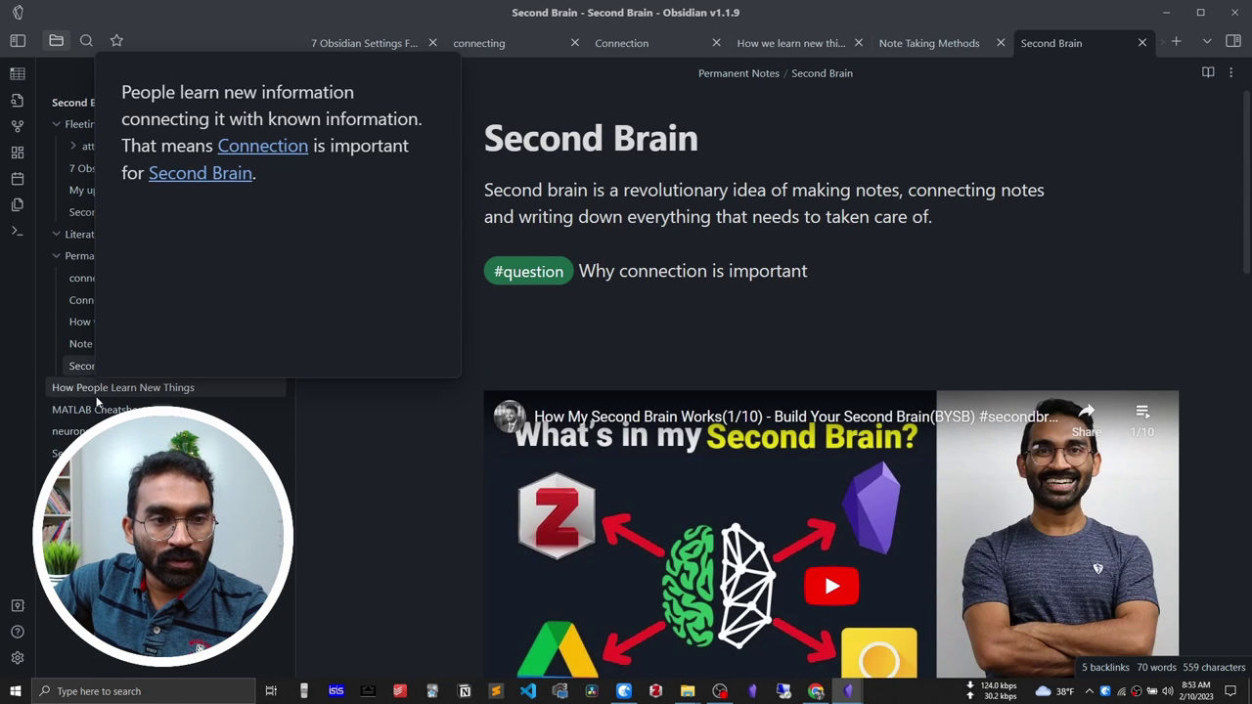
{"action": "left_click", "coordinate": [95, 390], "text": "ctrl"}
{"action": "left_click", "coordinate": [78, 474], "text": "ctrl"}
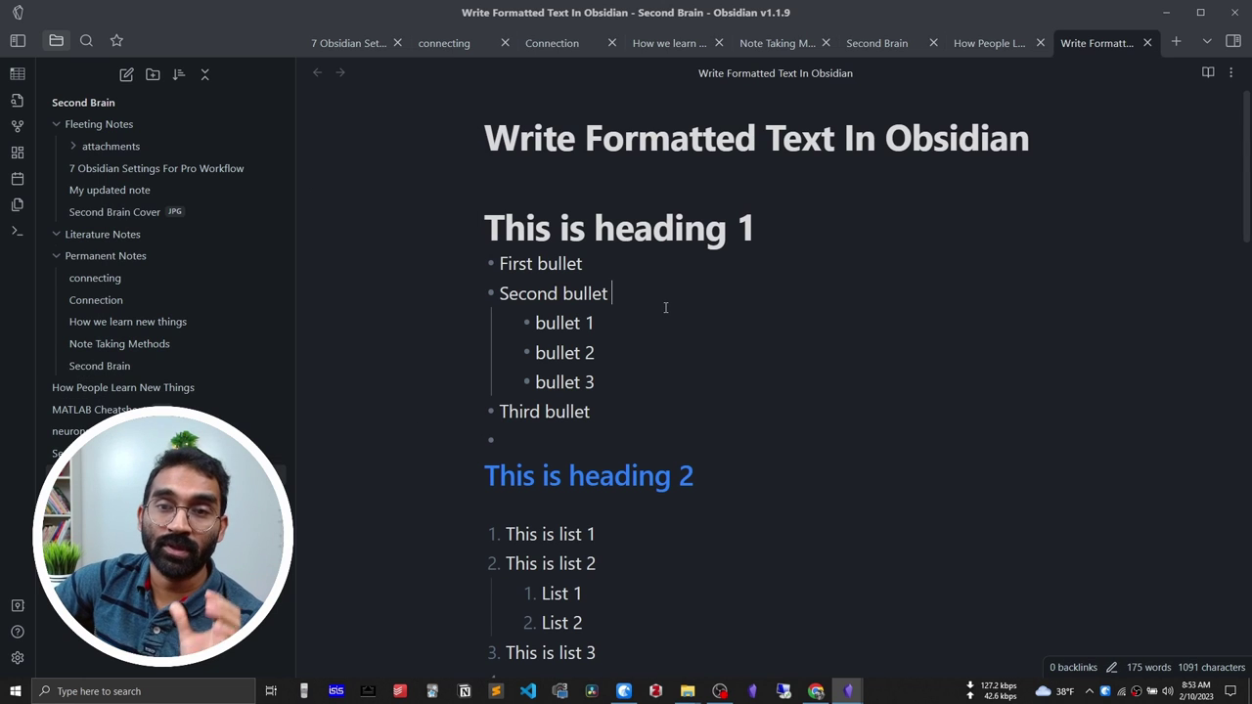
{"action": "left_click", "coordinate": [1207, 43]}
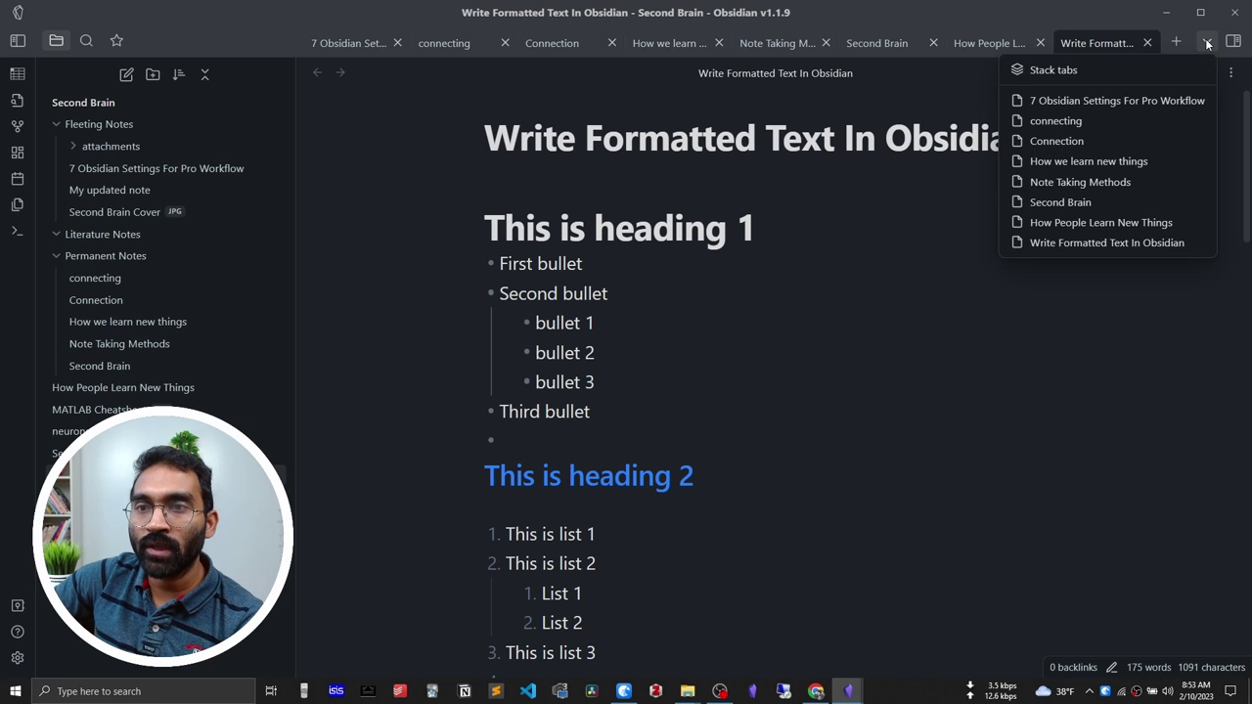
Step: Stack the open tabs, then bring Connection, How we learn, How People Learn and Write Formatted Text forward in turn
{"action": "left_click", "coordinate": [1132, 70]}
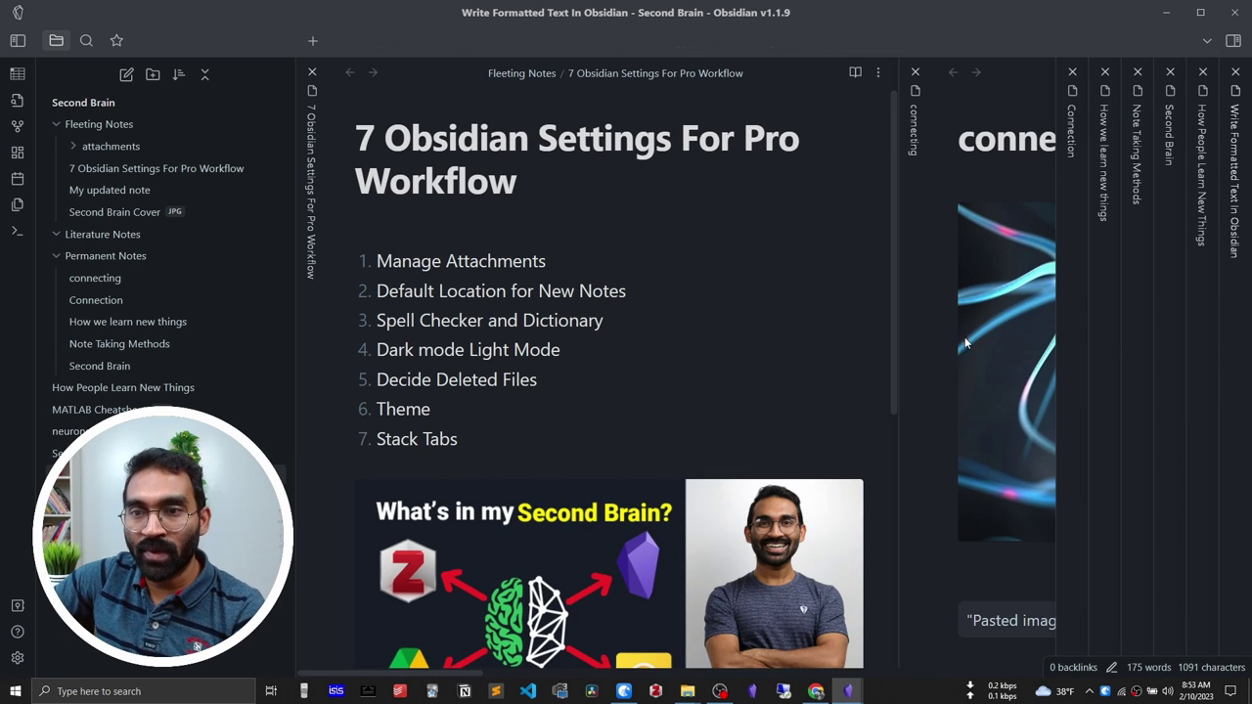
{"action": "left_click", "coordinate": [1067, 330]}
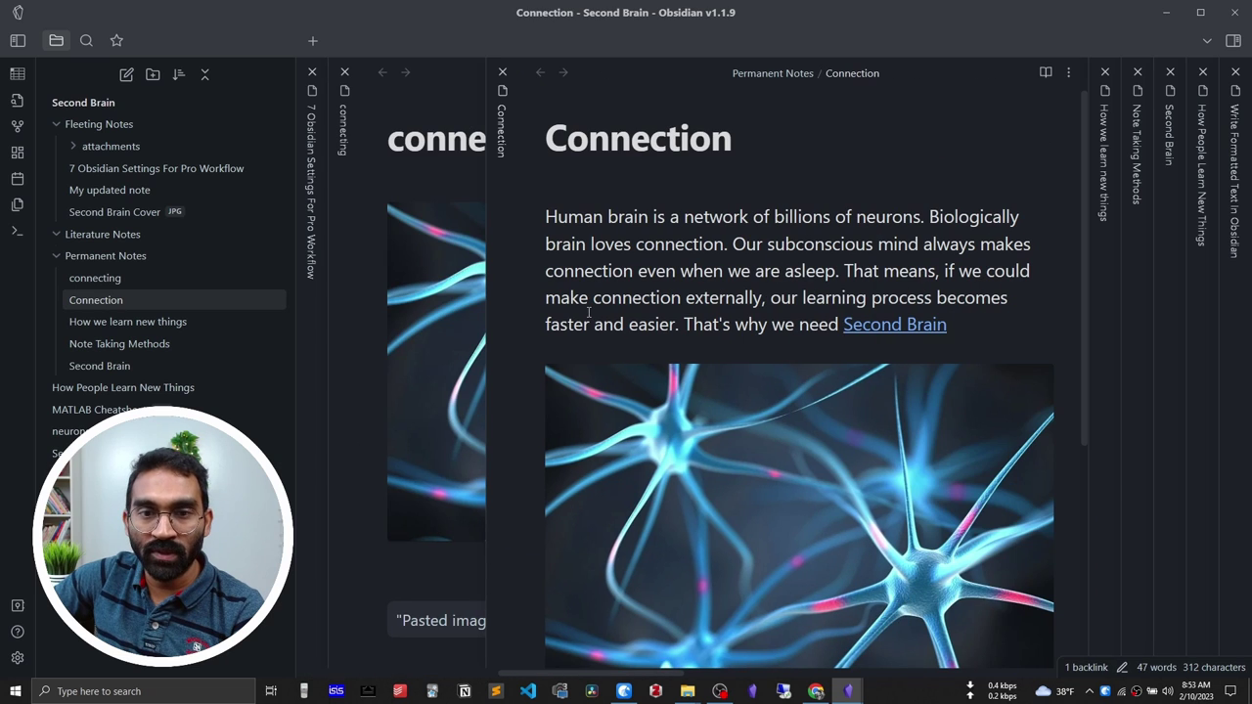
{"action": "left_click", "coordinate": [1105, 321]}
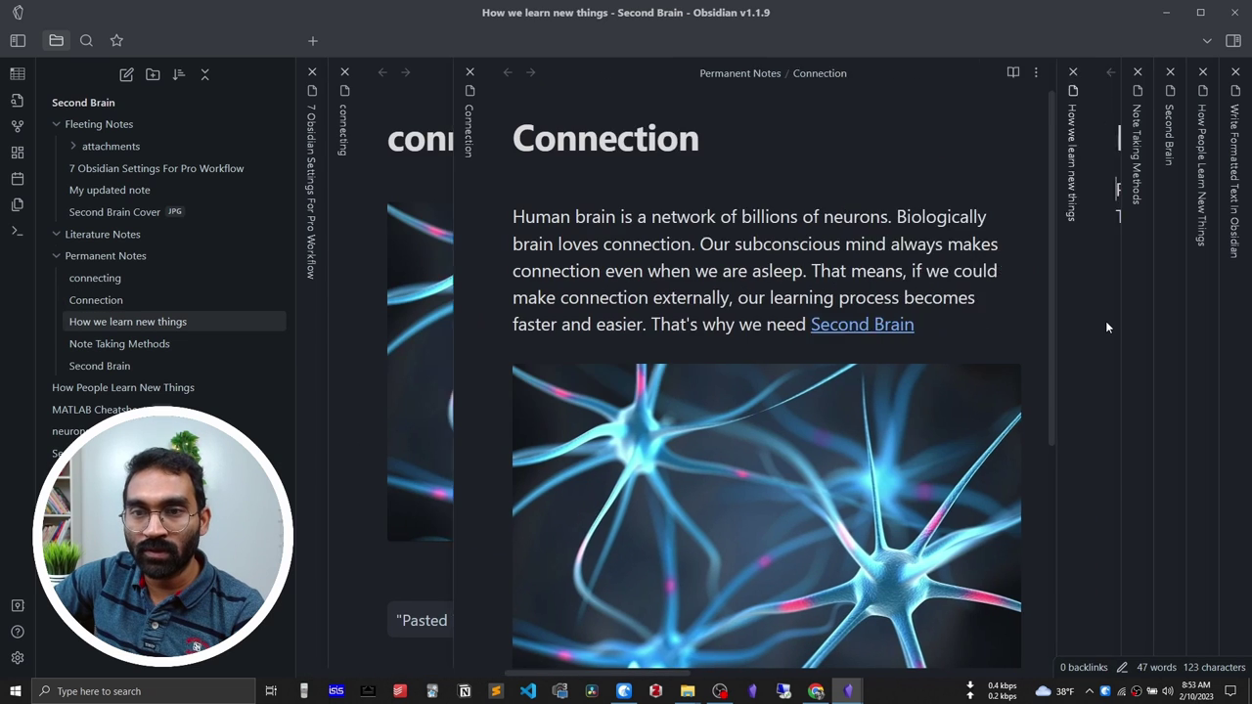
{"action": "left_click", "coordinate": [1200, 335]}
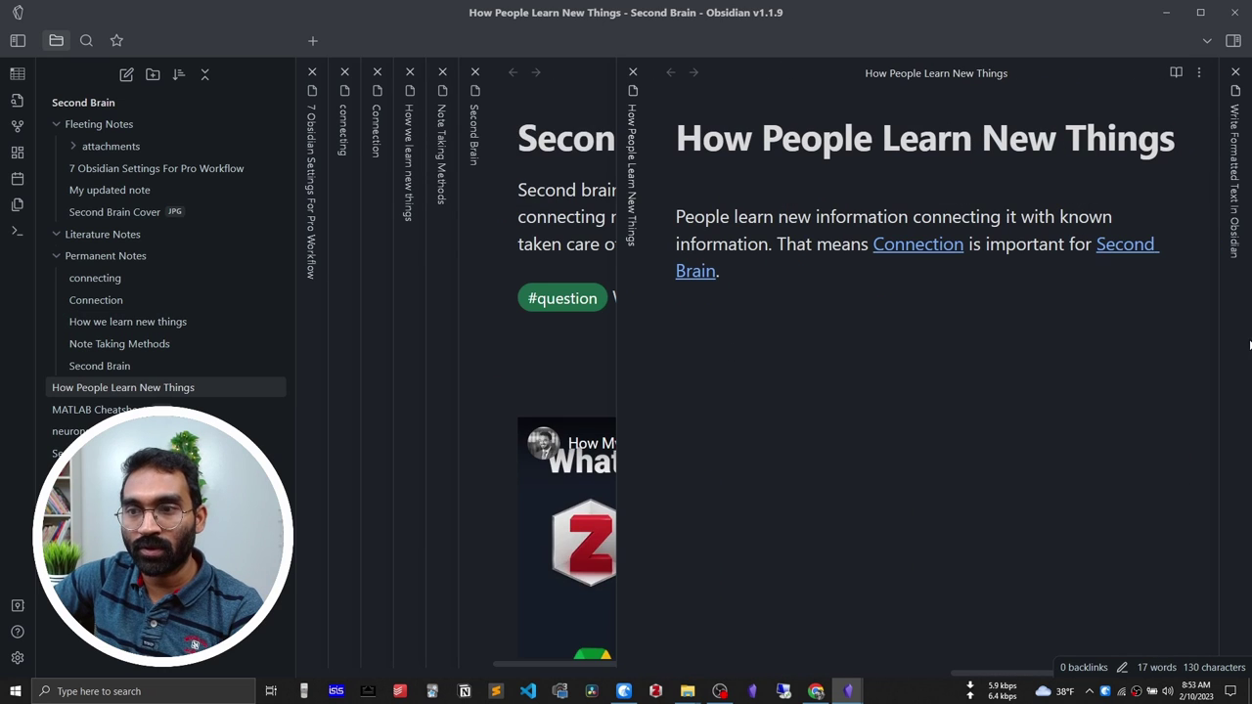
{"action": "left_click", "coordinate": [1228, 340]}
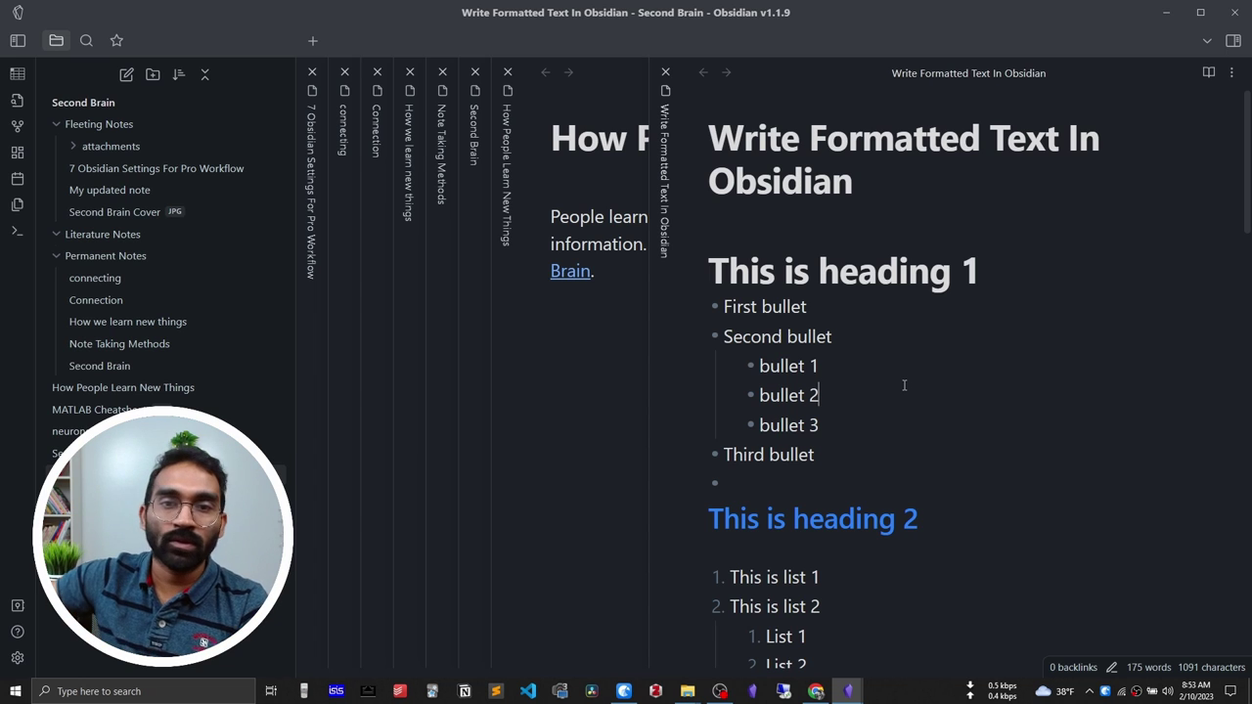
{"action": "left_click", "coordinate": [404, 349]}
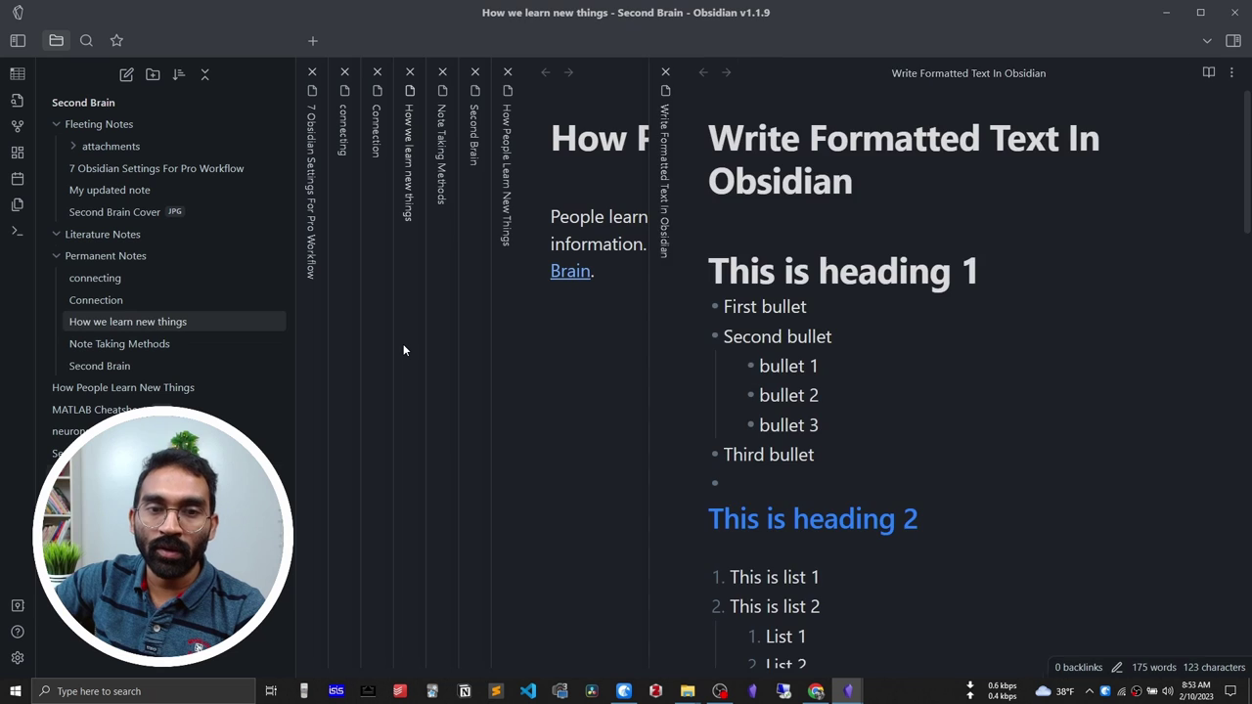